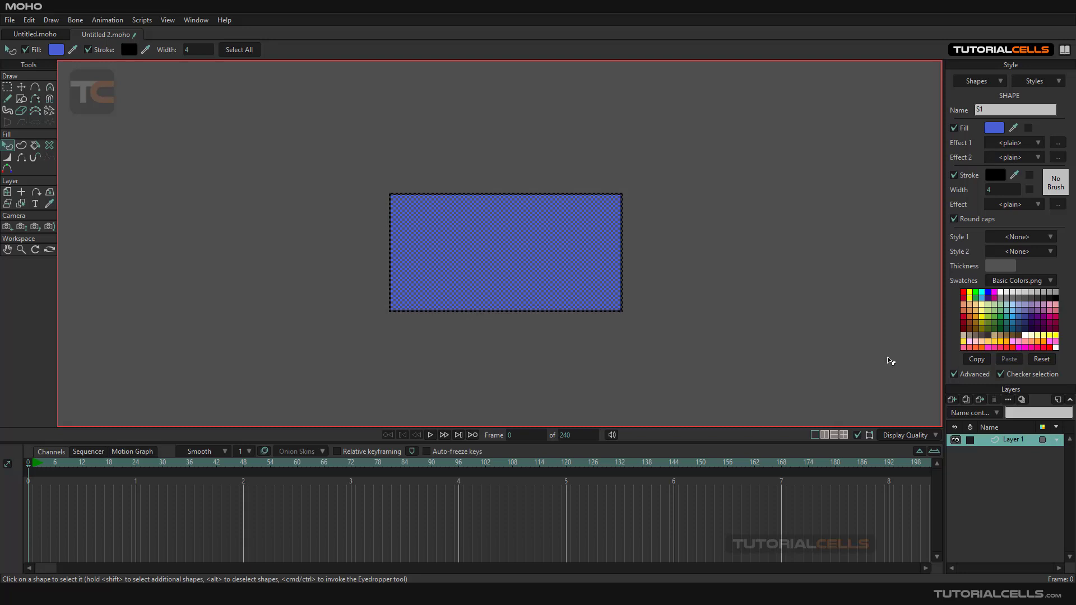
Step: Turn off the checkerboard display for selected shapes
{"action": "left_click", "coordinate": [999, 374]}
{"action": "left_click", "coordinate": [1016, 376]}
{"action": "left_click", "coordinate": [1021, 380]}
Step: Set the rectangle's fill color to green 158F6E and its stroke width to 5
{"action": "left_click", "coordinate": [993, 129]}
{"action": "left_click", "coordinate": [585, 300]}
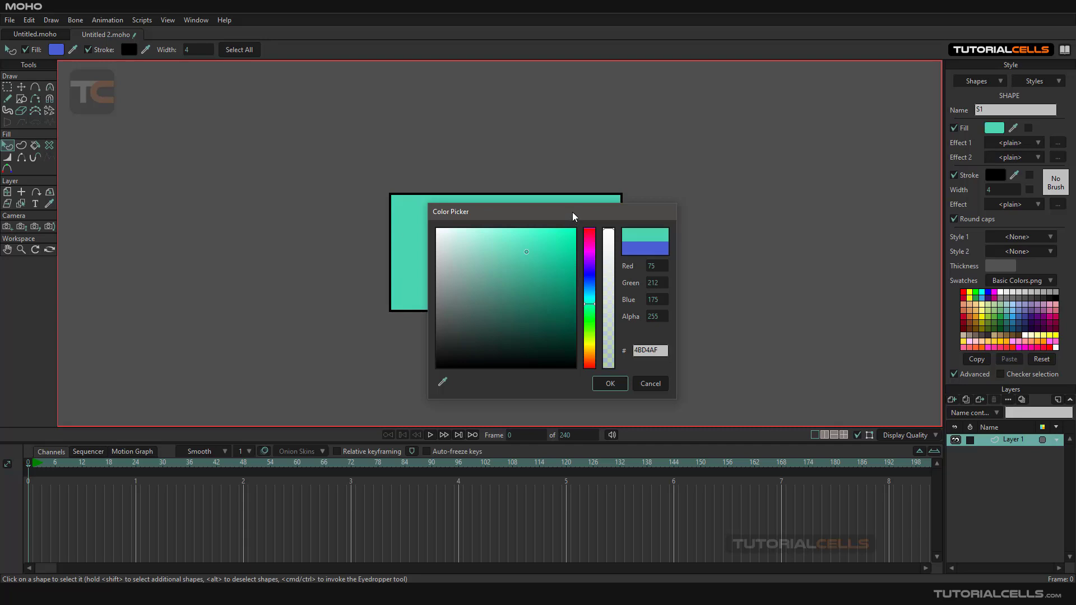
{"action": "left_click_drag", "start_coordinate": [573, 212], "coordinate": [266, 153]}
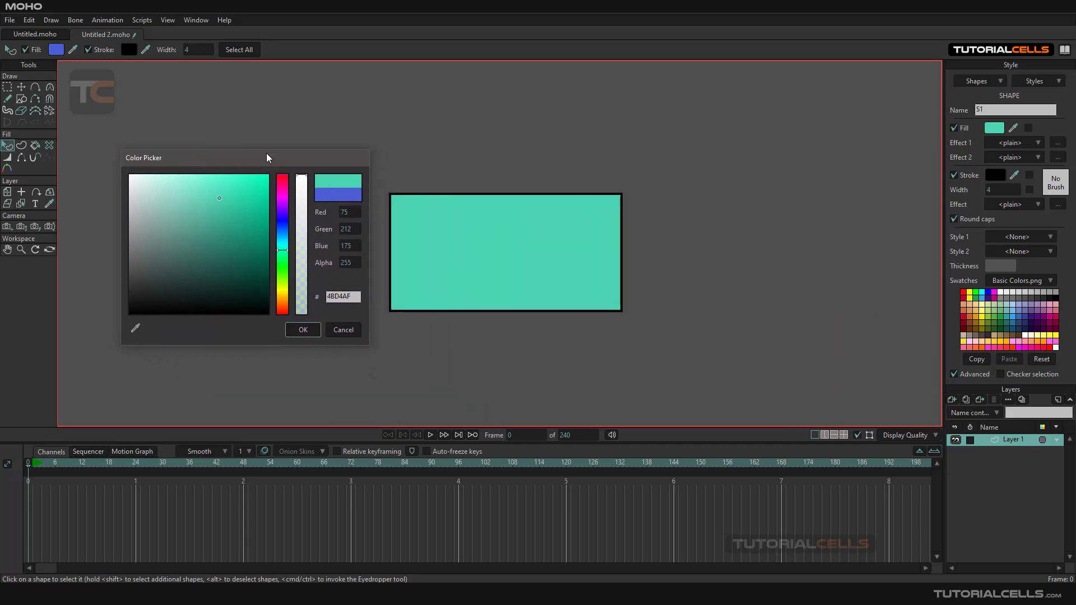
{"action": "left_click_drag", "start_coordinate": [235, 193], "coordinate": [250, 236]}
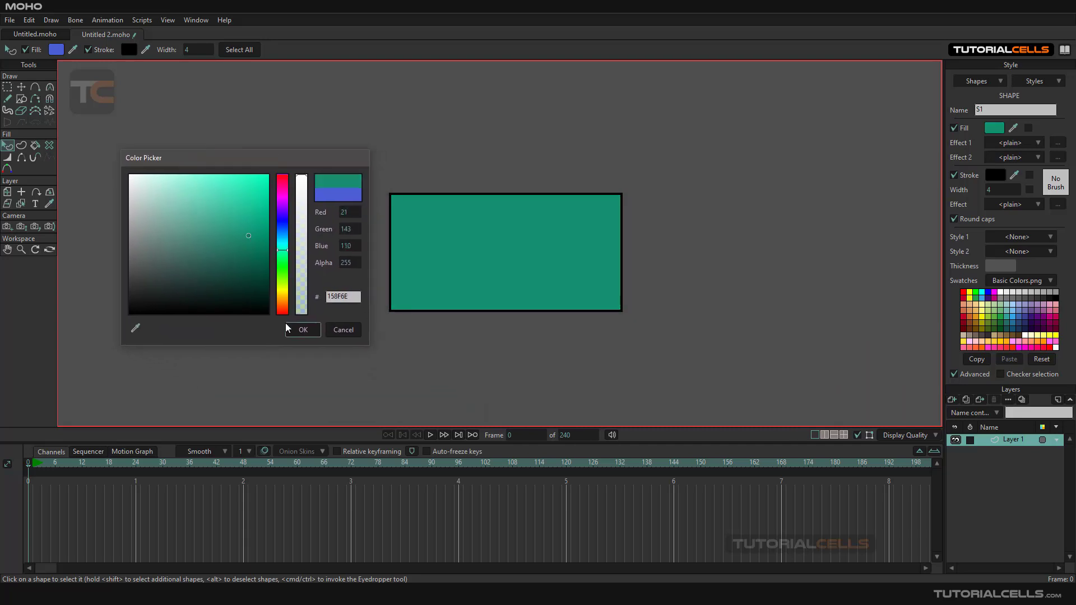
{"action": "left_click", "coordinate": [302, 329]}
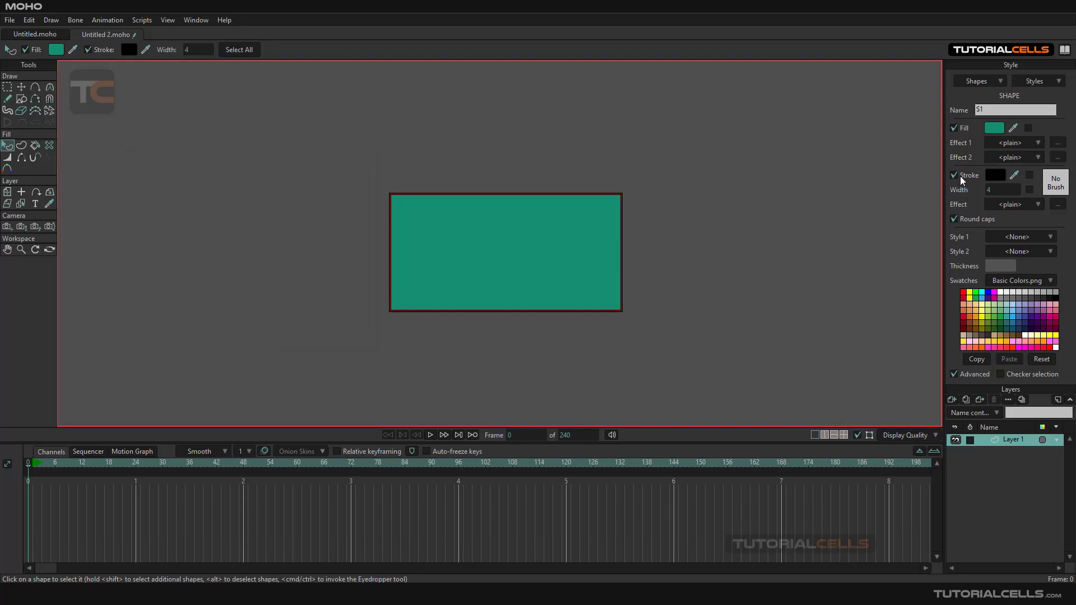
{"action": "left_click_drag", "start_coordinate": [989, 190], "coordinate": [987, 190]}
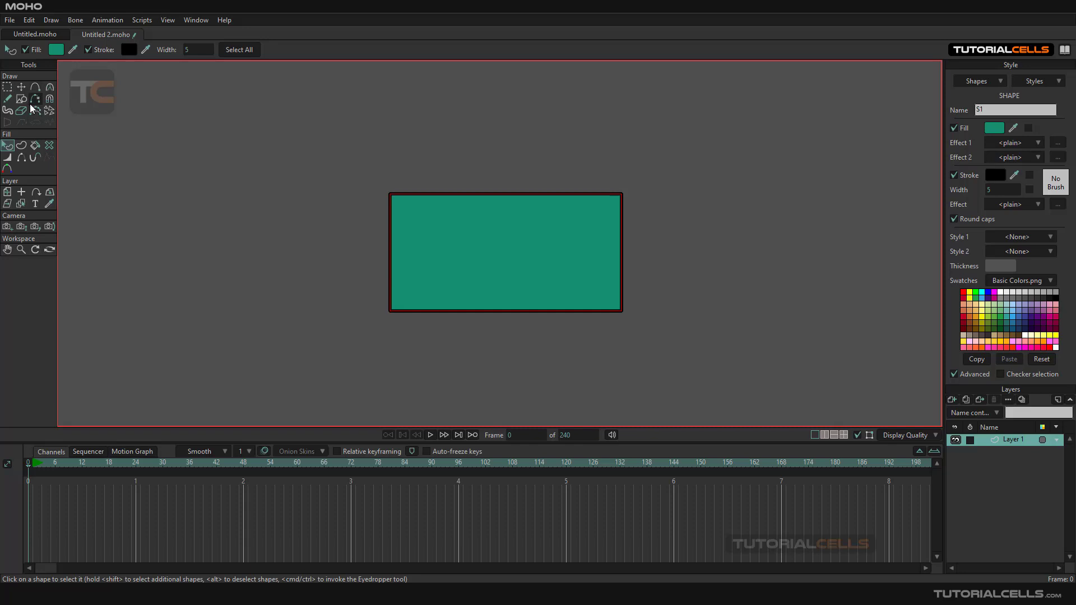
Step: Try moving the rectangle slightly with Transform Points, and undo the move
{"action": "left_click", "coordinate": [20, 87]}
{"action": "left_click_drag", "start_coordinate": [518, 271], "coordinate": [522, 268]}
{"action": "key", "text": "ctrl+z"}
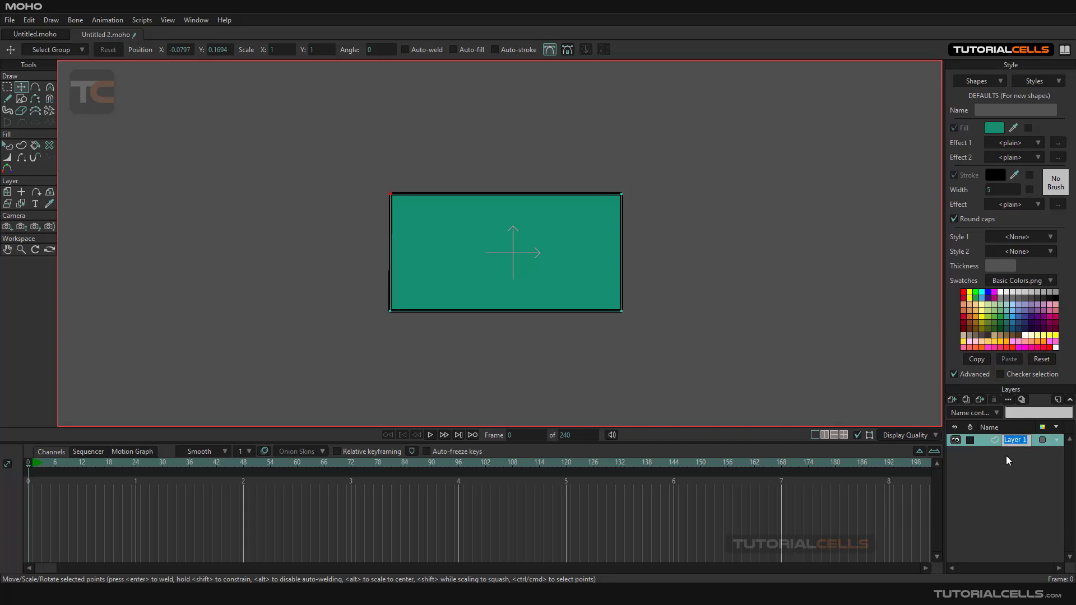
Step: Rename the rectangle's layer as 1 and add a new vector layer named 2
{"action": "key", "text": "Return"}
{"action": "left_click", "coordinate": [953, 398]}
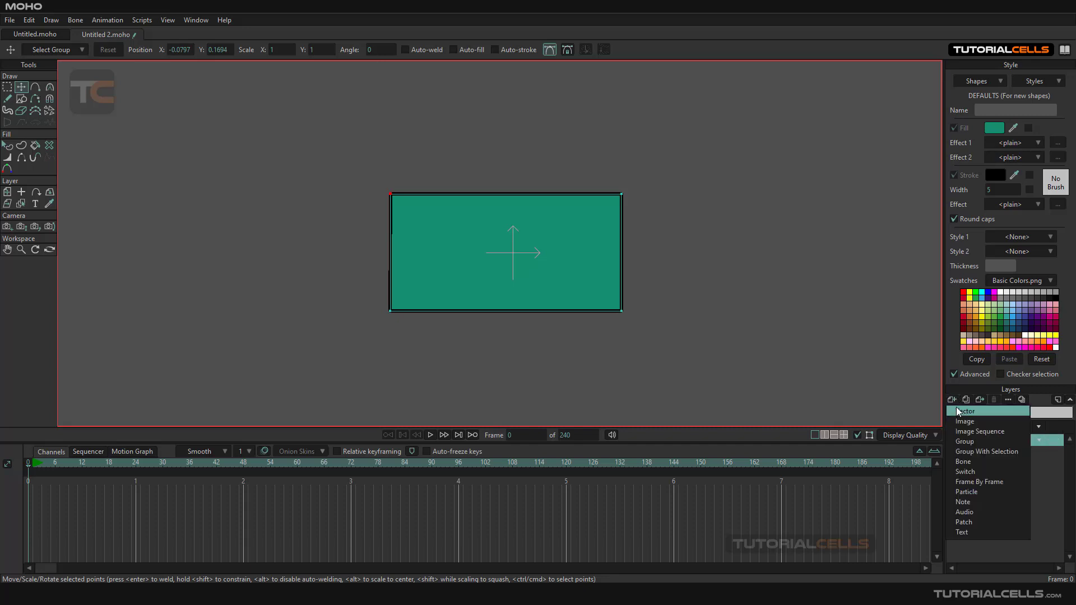
{"action": "left_click", "coordinate": [958, 413]}
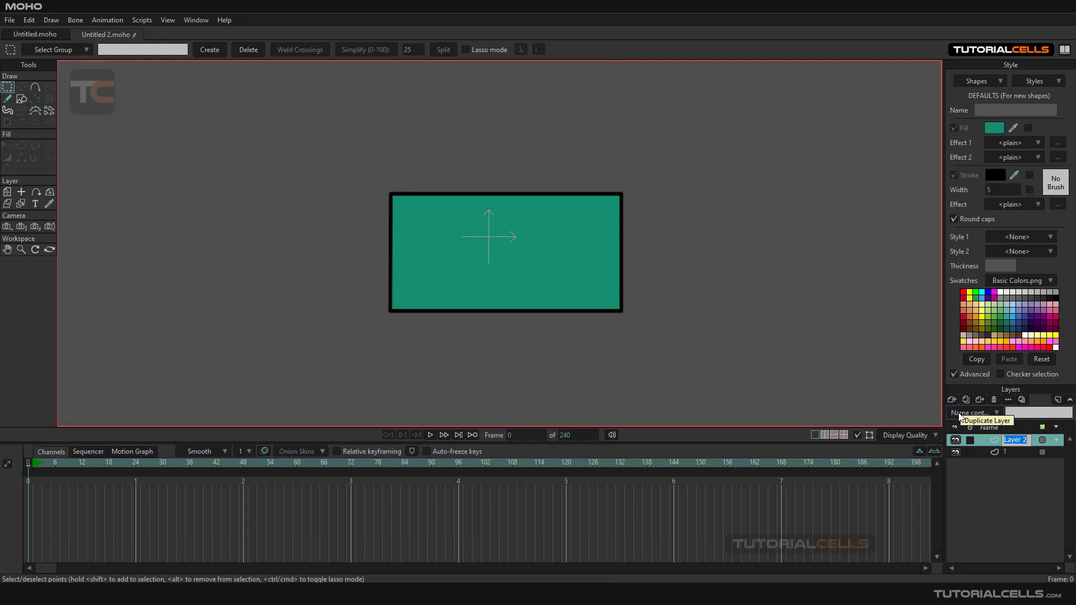
{"action": "type", "text": "2"}
{"action": "key", "text": "Return"}
Step: Add another vector layer named 3 above layer 2
{"action": "left_click", "coordinate": [954, 400]}
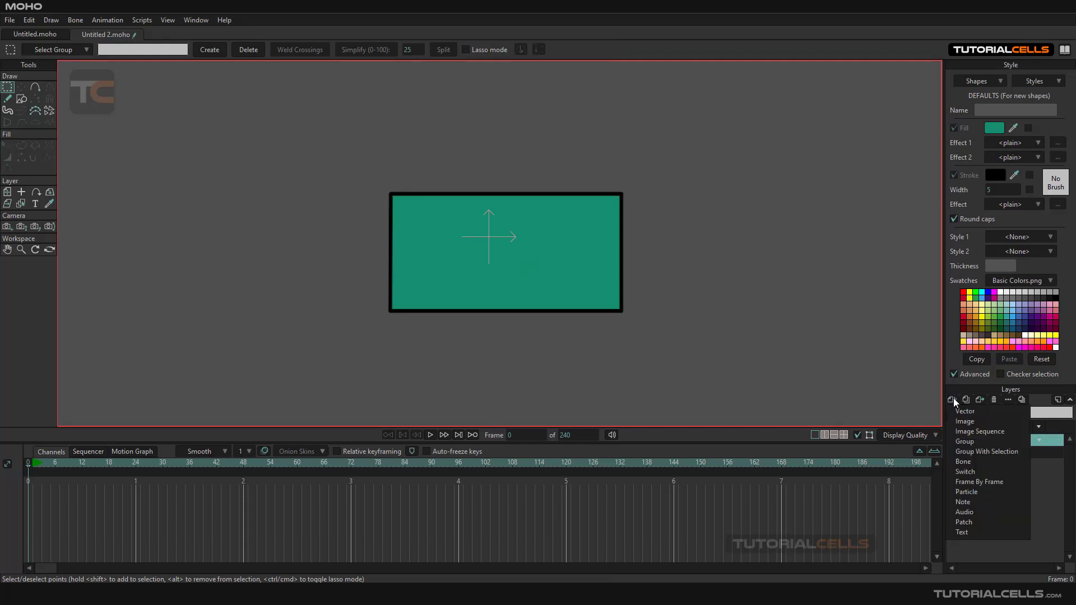
{"action": "left_click", "coordinate": [958, 409]}
{"action": "type", "text": "3"}
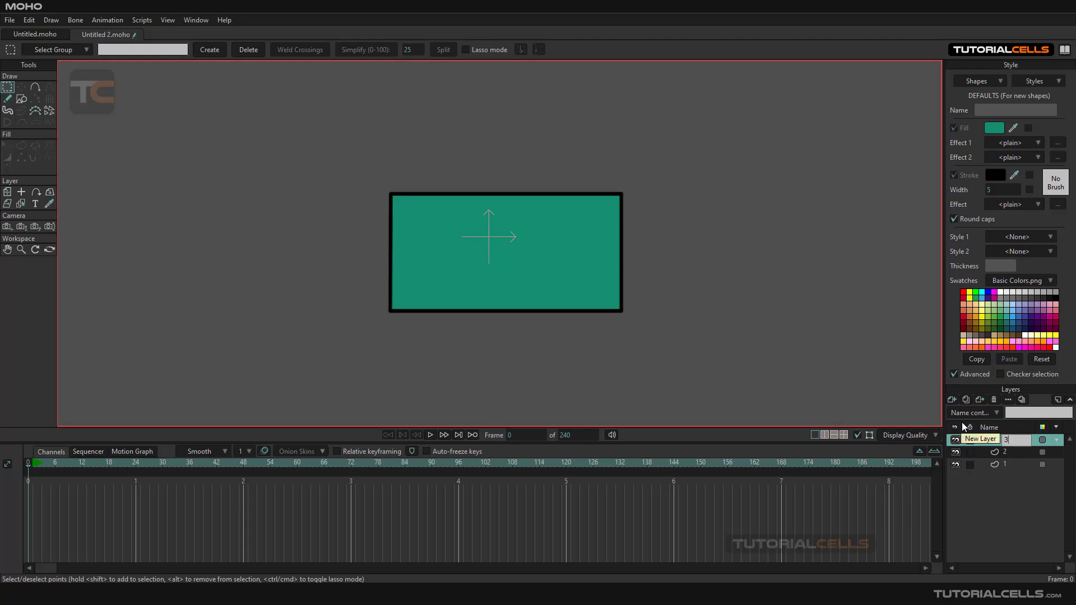
{"action": "key", "text": "Return"}
Step: Hide layer 1 and draw a slightly tilted five-pointed star with fill and stroke on layer 2
{"action": "left_click", "coordinate": [956, 464]}
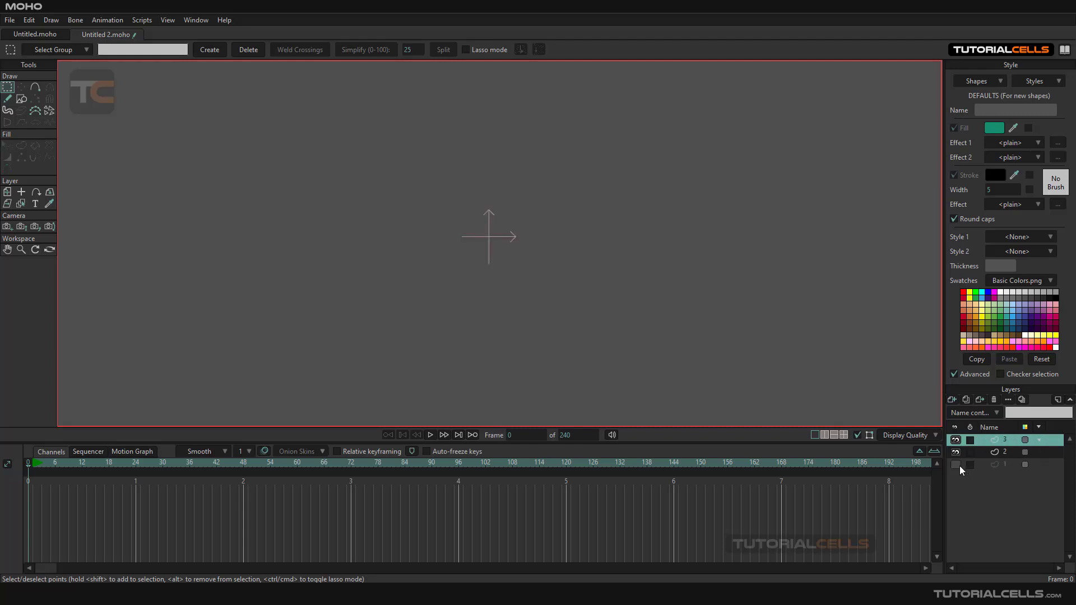
{"action": "left_click", "coordinate": [991, 454]}
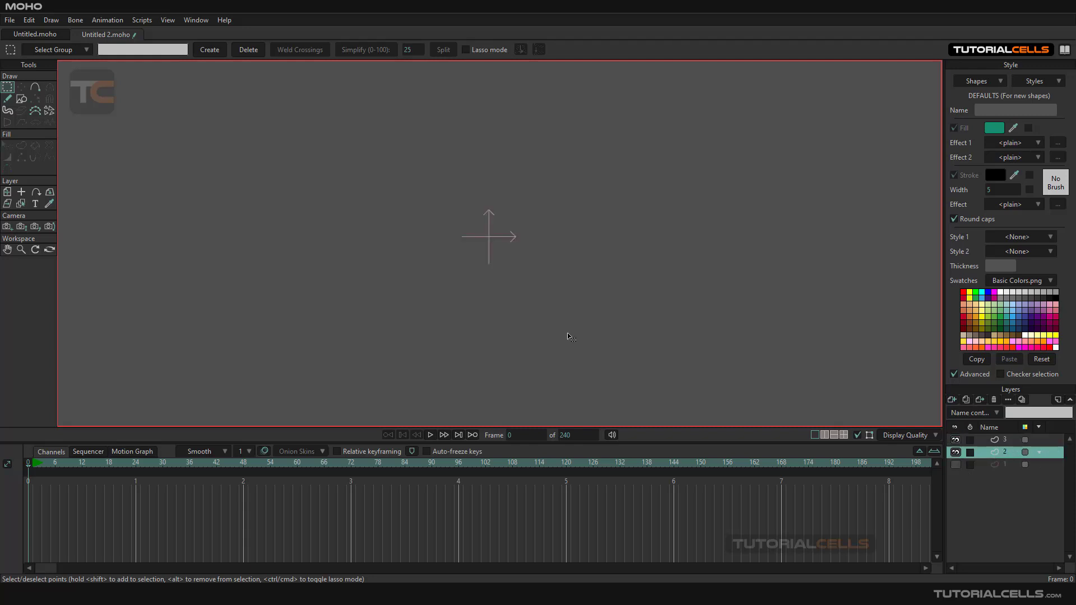
{"action": "scroll", "coordinate": [634, 241], "scroll_direction": "down", "scroll_amount": 4}
{"action": "scroll", "coordinate": [610, 222], "scroll_direction": "up", "scroll_amount": 3}
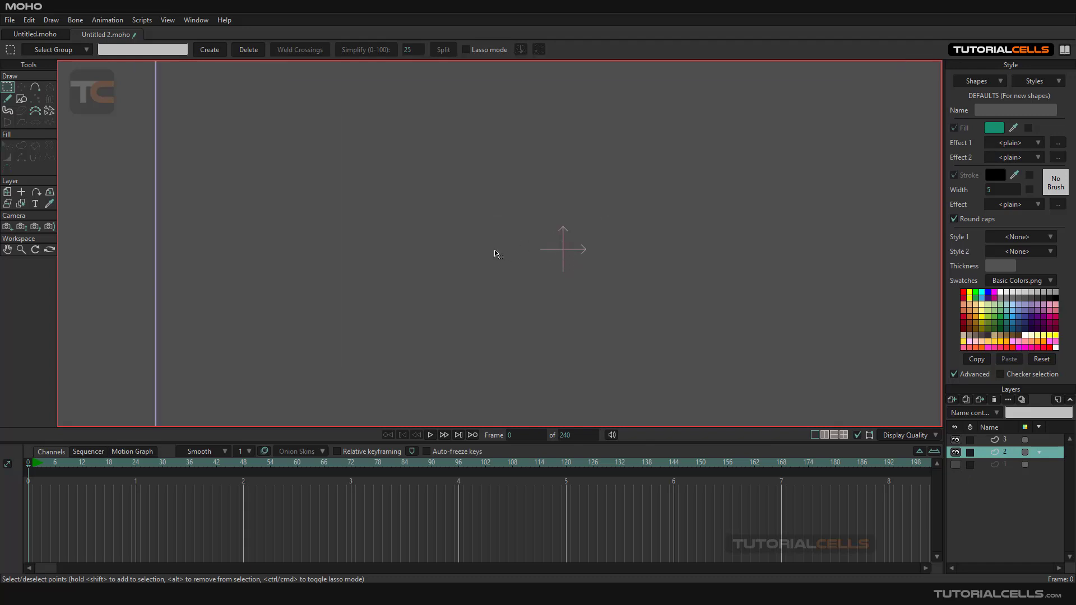
{"action": "left_click", "coordinate": [21, 99]}
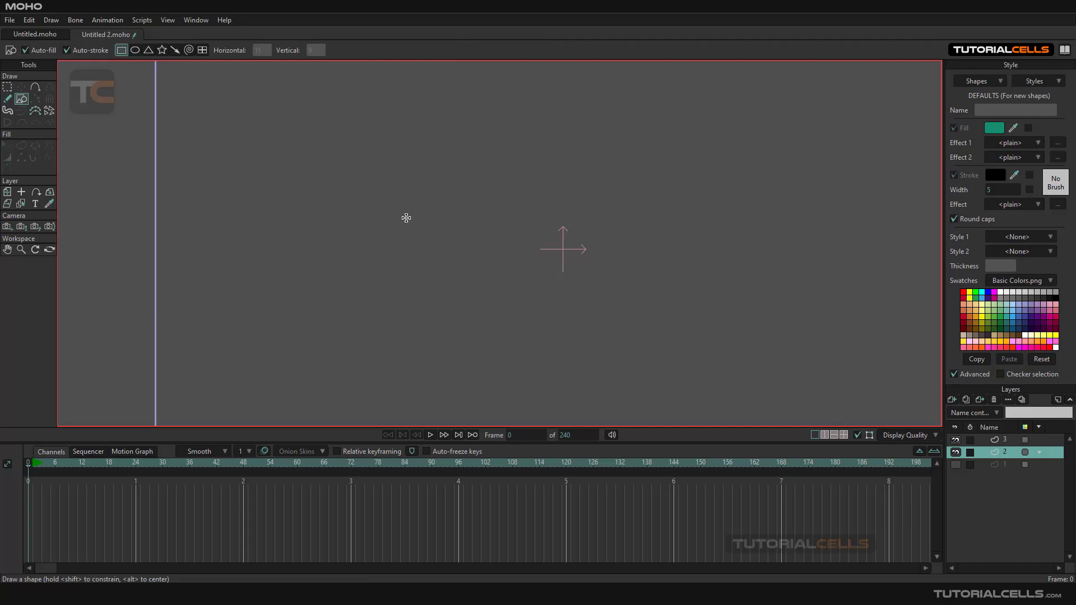
{"action": "left_click", "coordinate": [162, 50]}
{"action": "left_click_drag", "start_coordinate": [535, 219], "coordinate": [621, 333]}
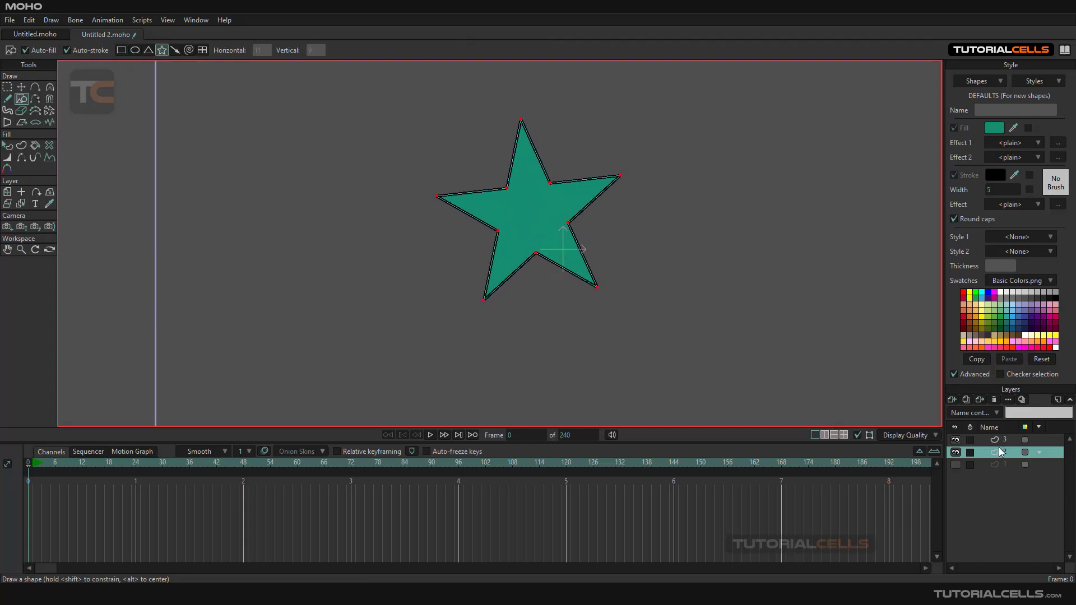
Step: Hide layer 2 and draw a triangle with fill and stroke on layer 3
{"action": "left_click", "coordinate": [955, 452]}
{"action": "left_click", "coordinate": [997, 440]}
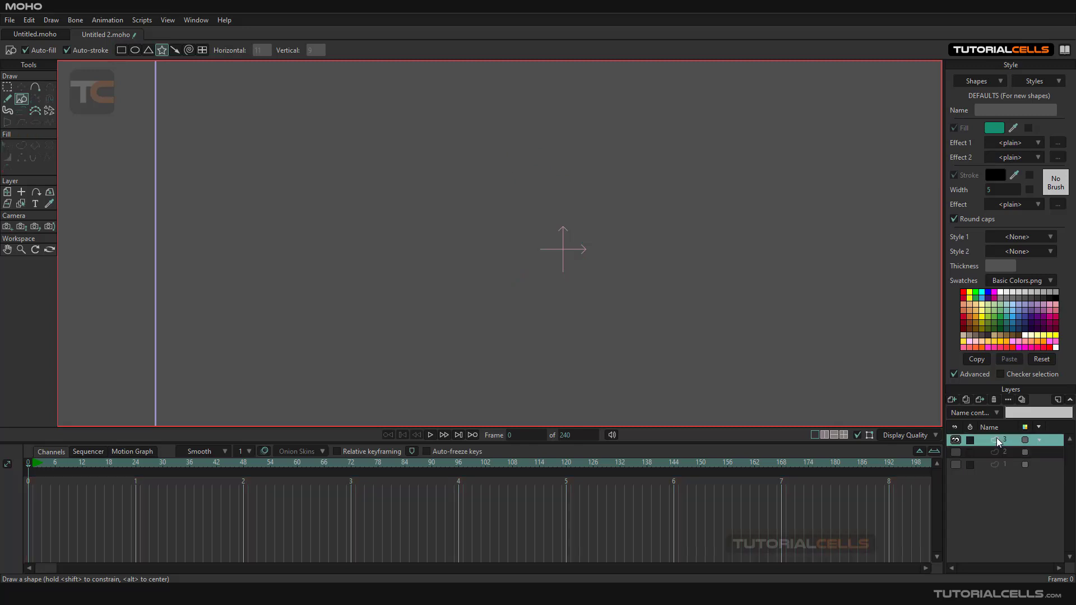
{"action": "left_click", "coordinate": [148, 50]}
{"action": "left_click_drag", "start_coordinate": [524, 225], "coordinate": [691, 341]}
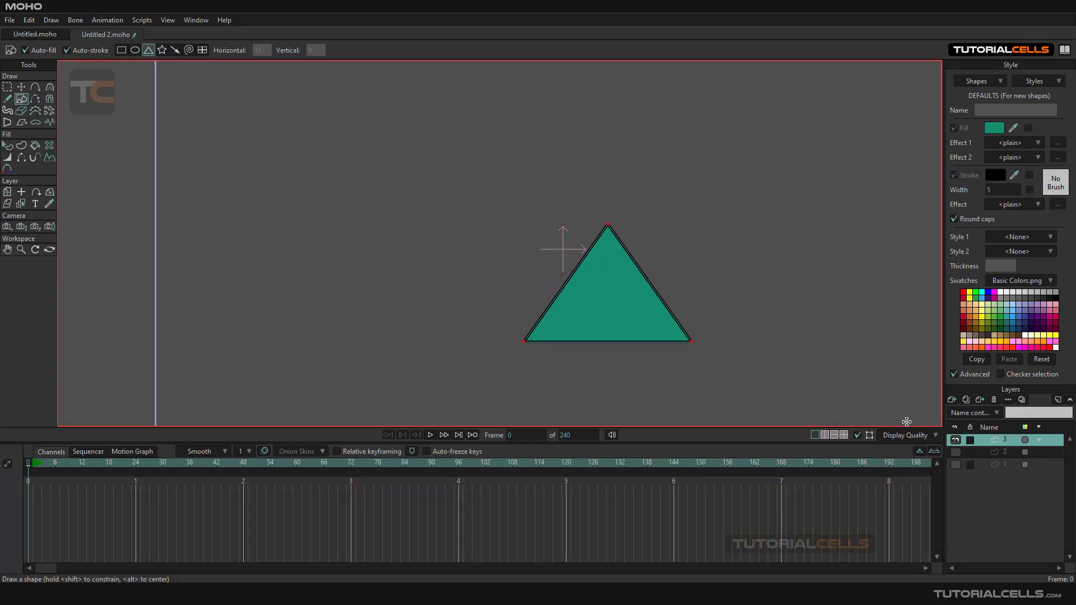
Step: Show layers 2 and 1 again and shift the triangle on layer 3 slightly to the right with Transform Points
{"action": "left_click", "coordinate": [955, 452]}
{"action": "left_click", "coordinate": [955, 464]}
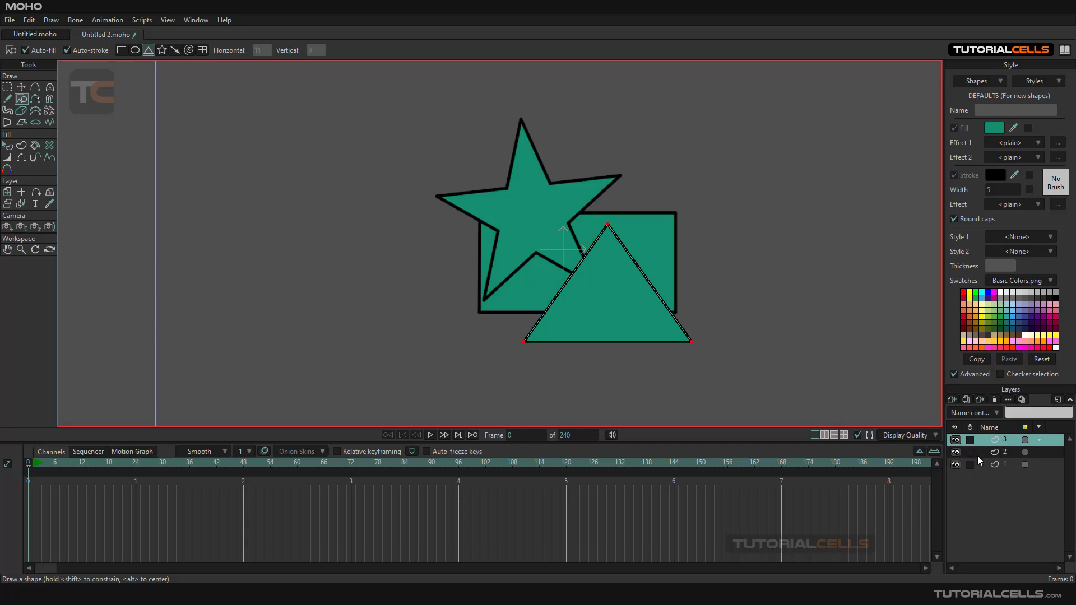
{"action": "left_click_drag", "start_coordinate": [605, 288], "coordinate": [680, 323]}
{"action": "key", "text": "ctrl+z"}
{"action": "left_click", "coordinate": [21, 87]}
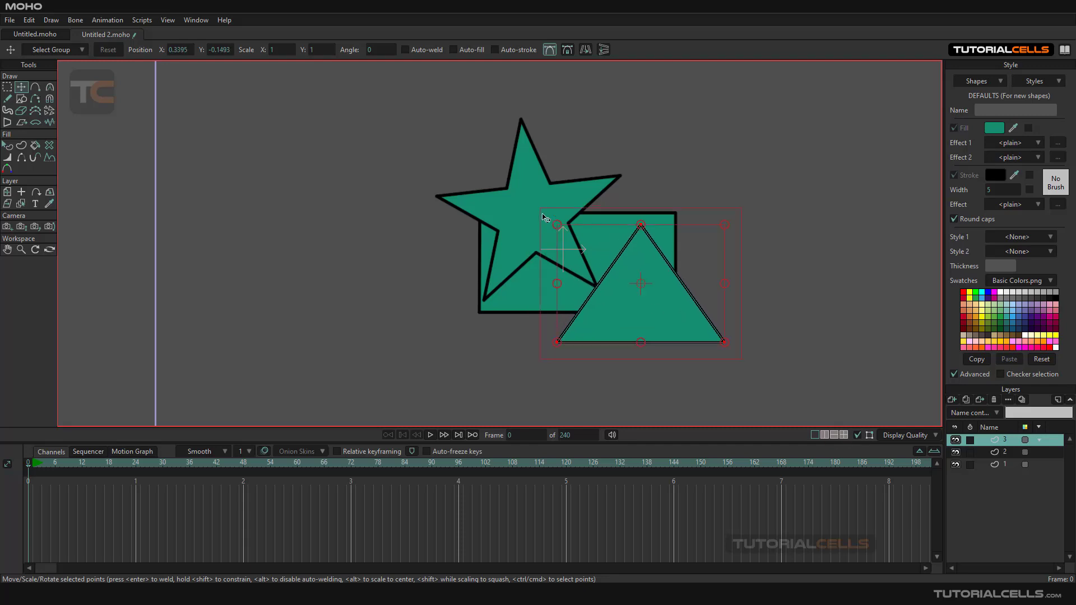
Step: Try to select the star while layer 3 is active, and activate layers 2 and 1 to compare which shape each makes editable
{"action": "left_click", "coordinate": [533, 179]}
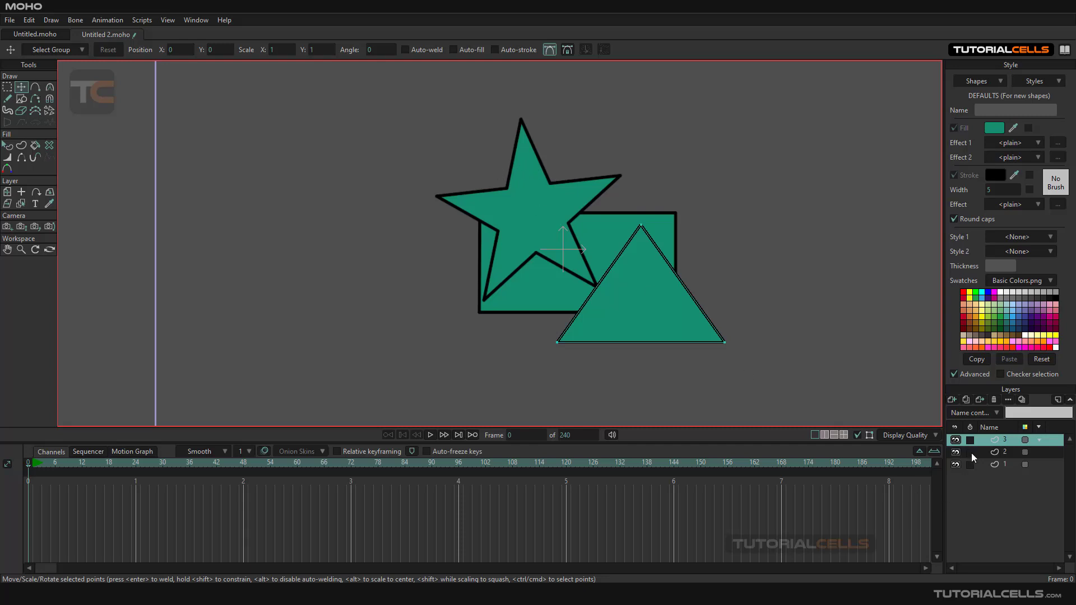
{"action": "left_click", "coordinate": [987, 452]}
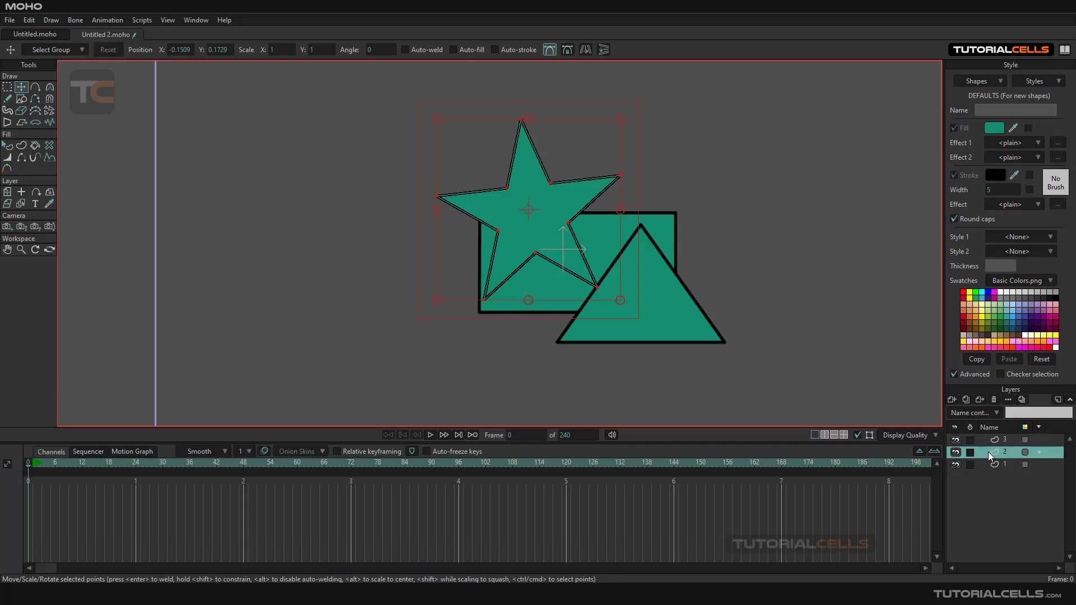
{"action": "left_click", "coordinate": [993, 465]}
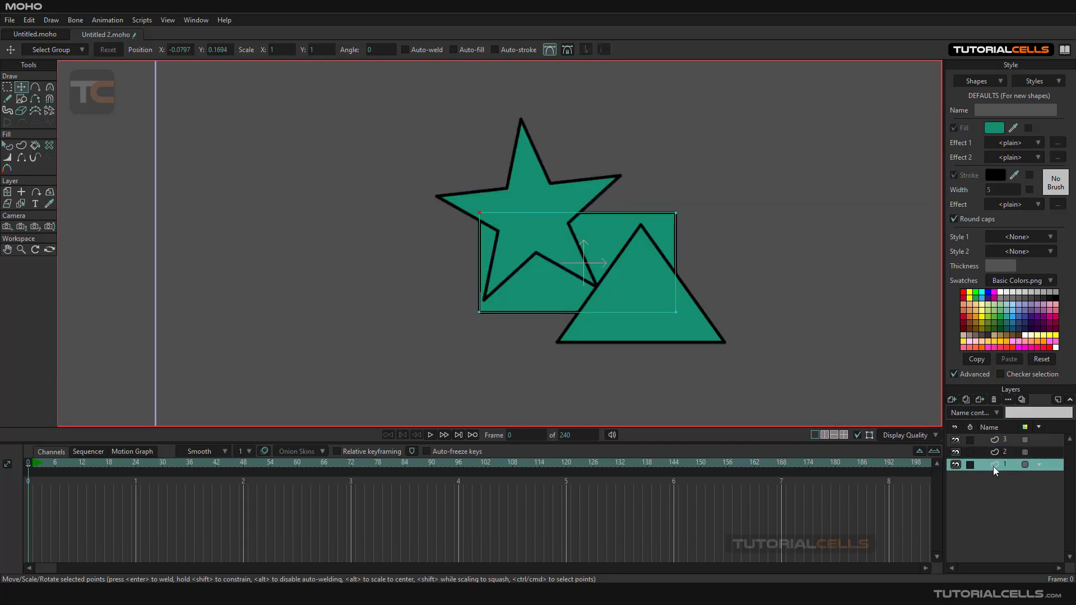
Step: Select the star on layer 2 and fill it with magenta from the Basic Colors swatches
{"action": "left_click", "coordinate": [994, 453]}
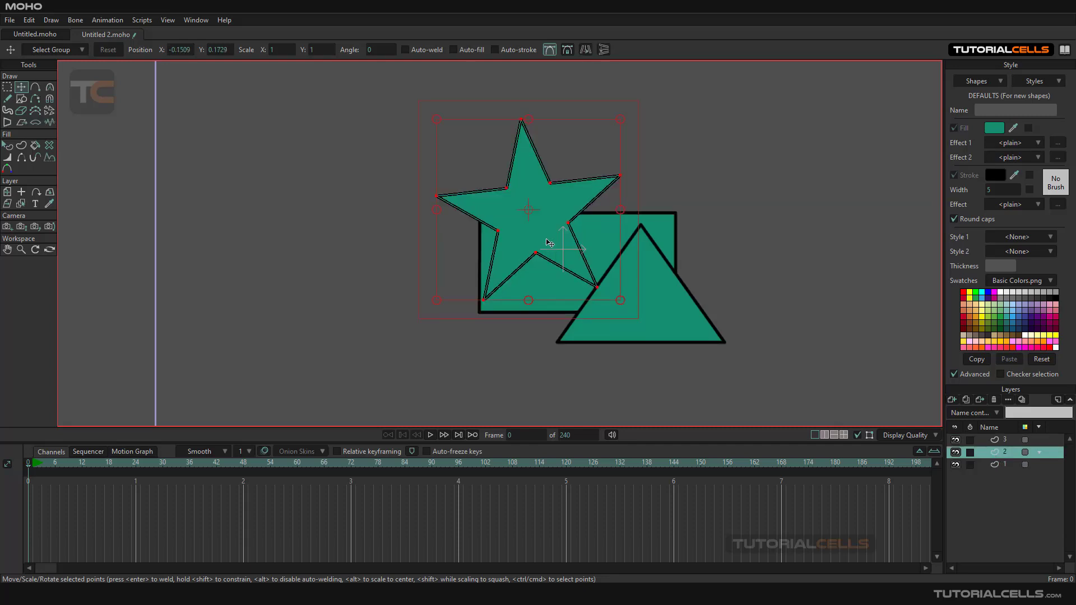
{"action": "left_click", "coordinate": [7, 146]}
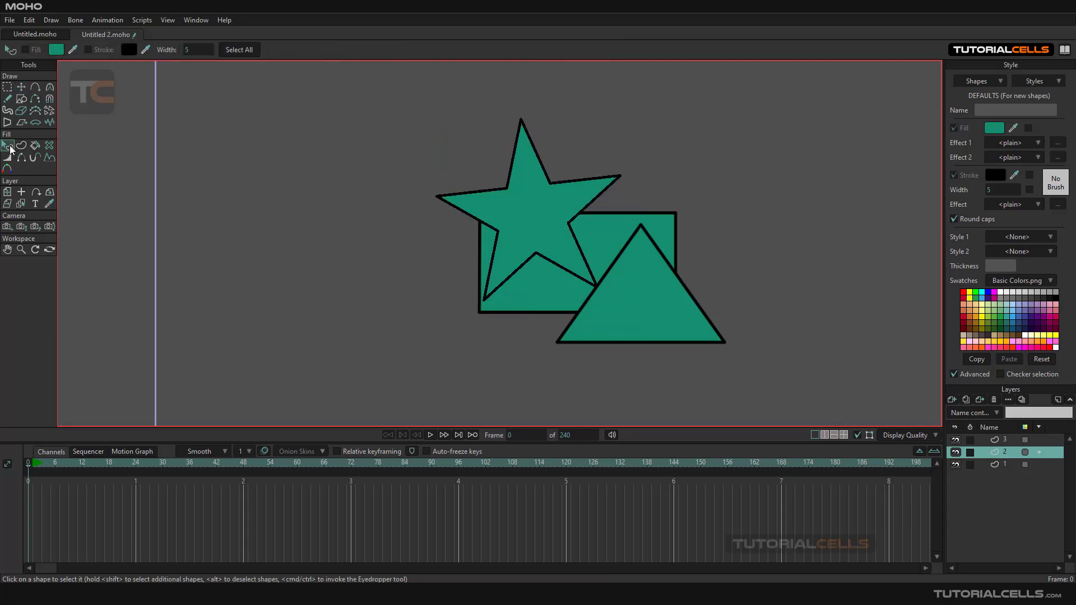
{"action": "left_click", "coordinate": [549, 227]}
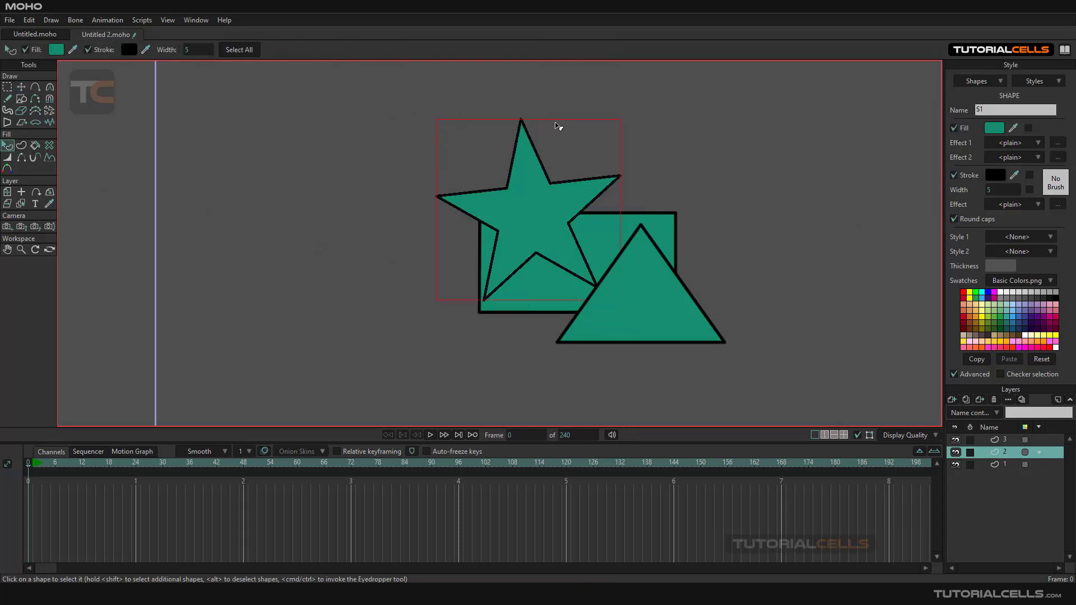
{"action": "left_click", "coordinate": [993, 294]}
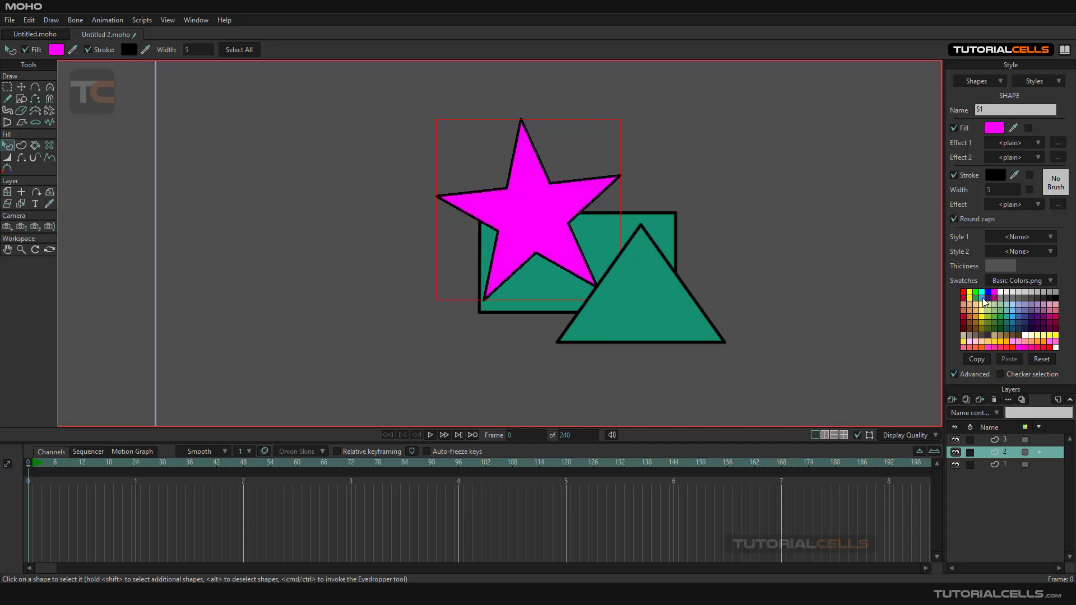
Step: Select the triangle on layer 3 and fill it with a medium blue swatch
{"action": "left_click", "coordinate": [986, 441]}
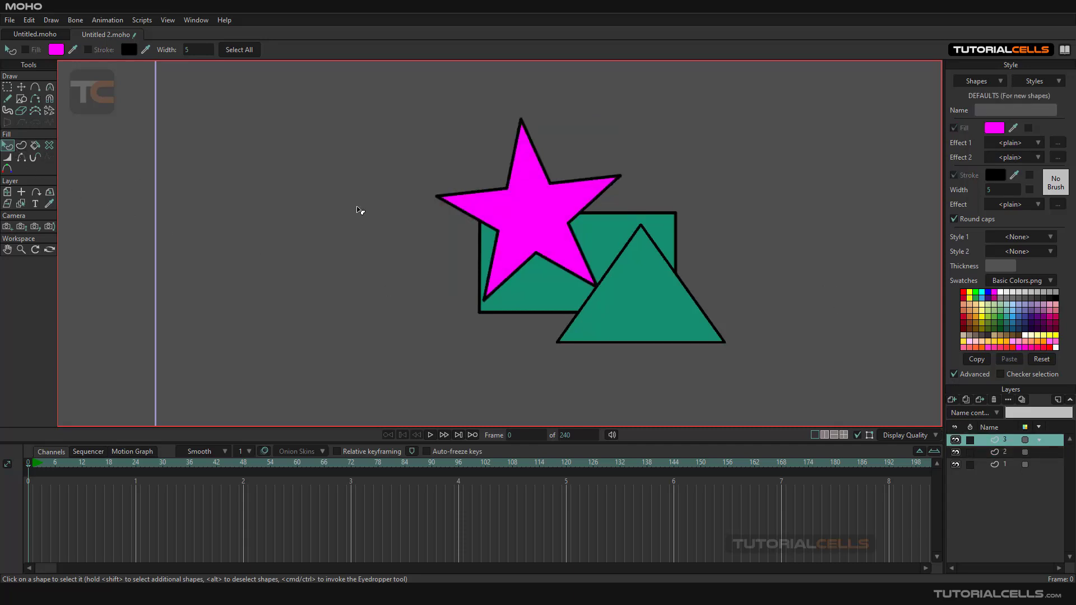
{"action": "left_click", "coordinate": [630, 284]}
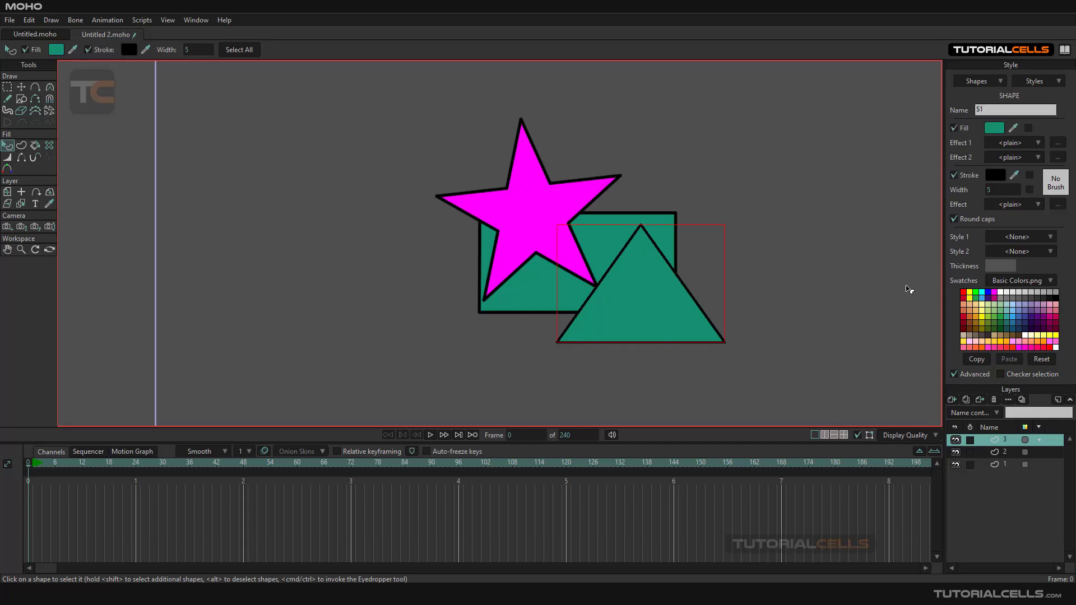
{"action": "left_click", "coordinate": [1013, 322]}
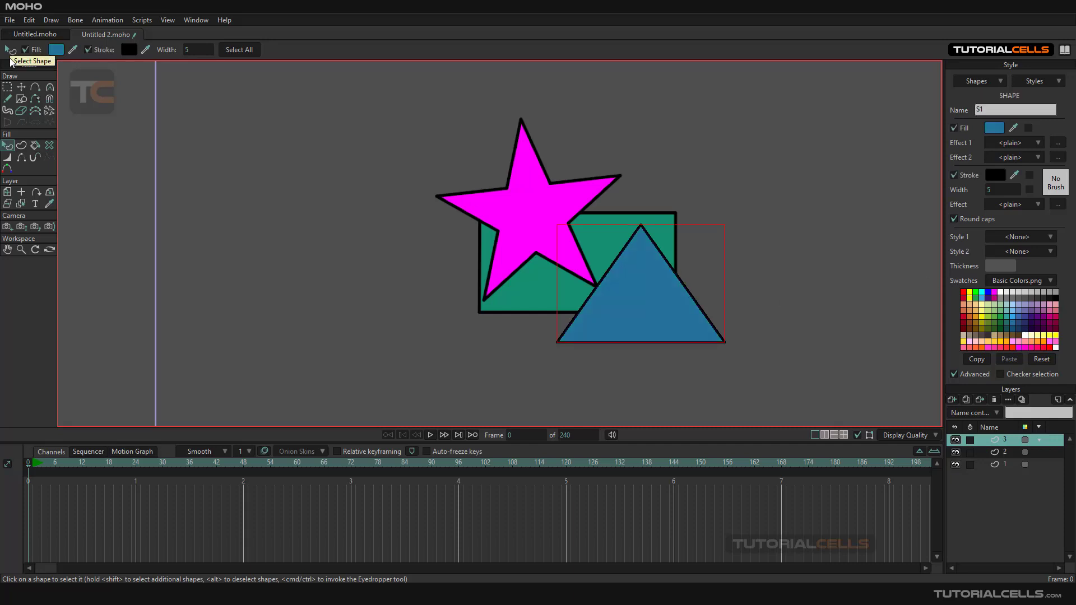
Step: Reorder the layers by placing layer 2 below layer 1, so the star sits behind the rectangle
{"action": "left_click", "coordinate": [21, 87]}
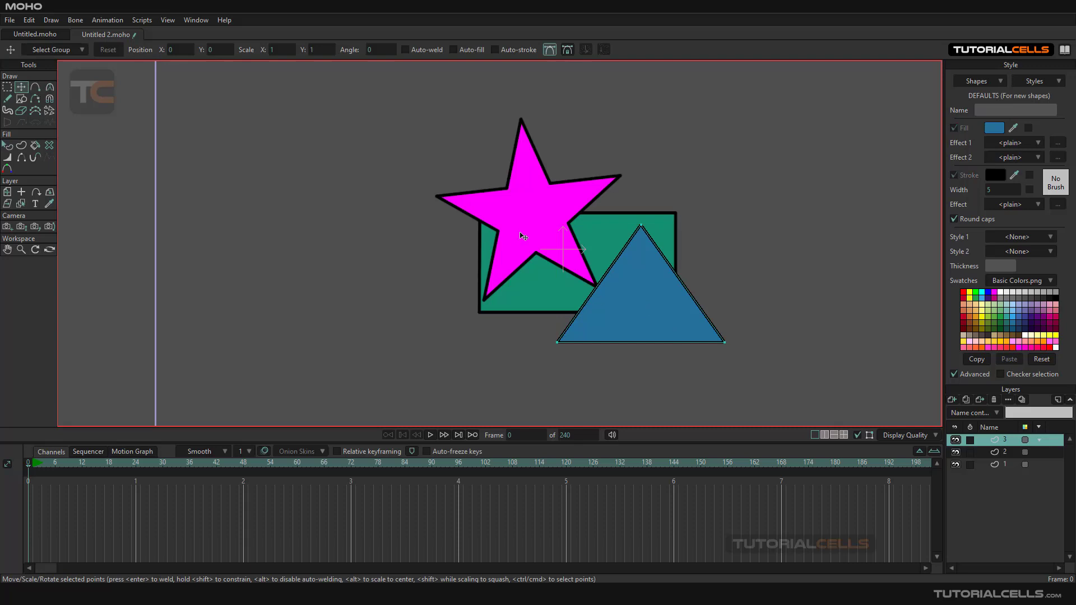
{"action": "left_click", "coordinate": [994, 451]}
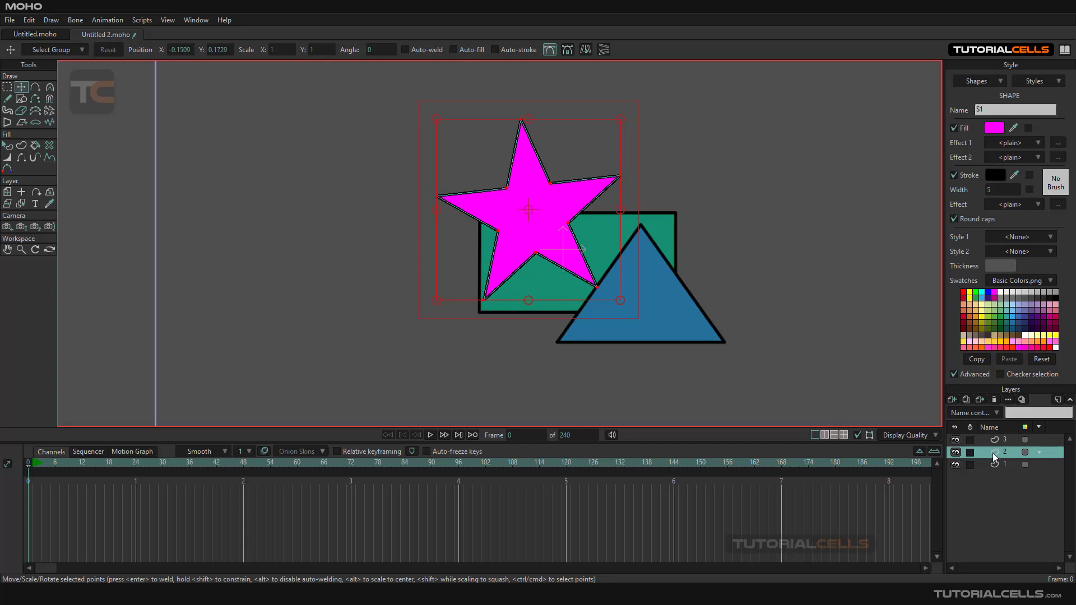
{"action": "left_click_drag", "start_coordinate": [998, 462], "coordinate": [997, 470]}
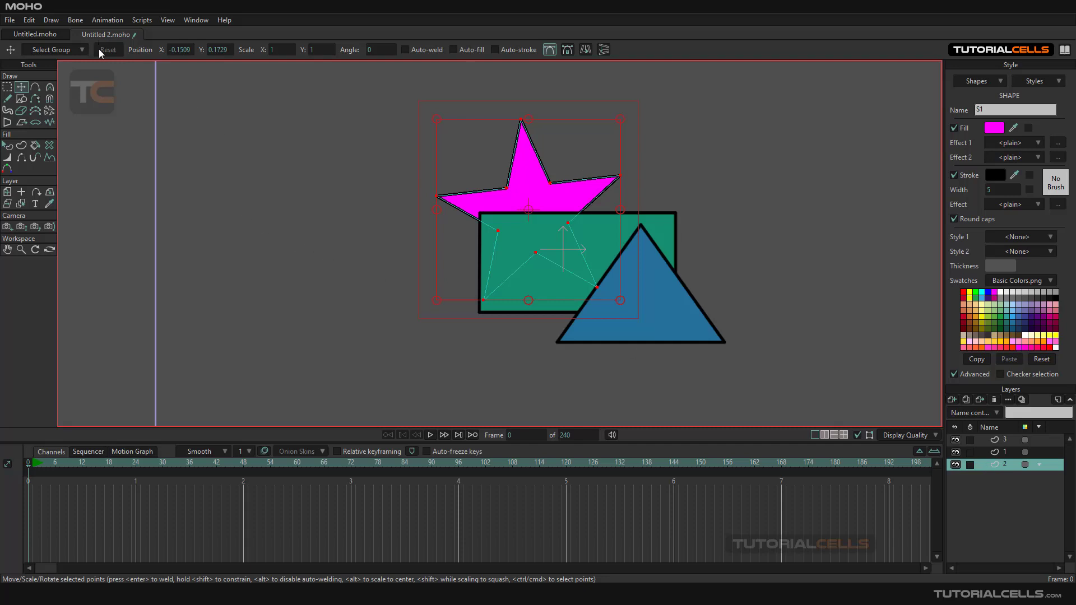
Step: Draw a tall, narrow magenta ellipse to the left of the star on layer 2
{"action": "left_click", "coordinate": [24, 100]}
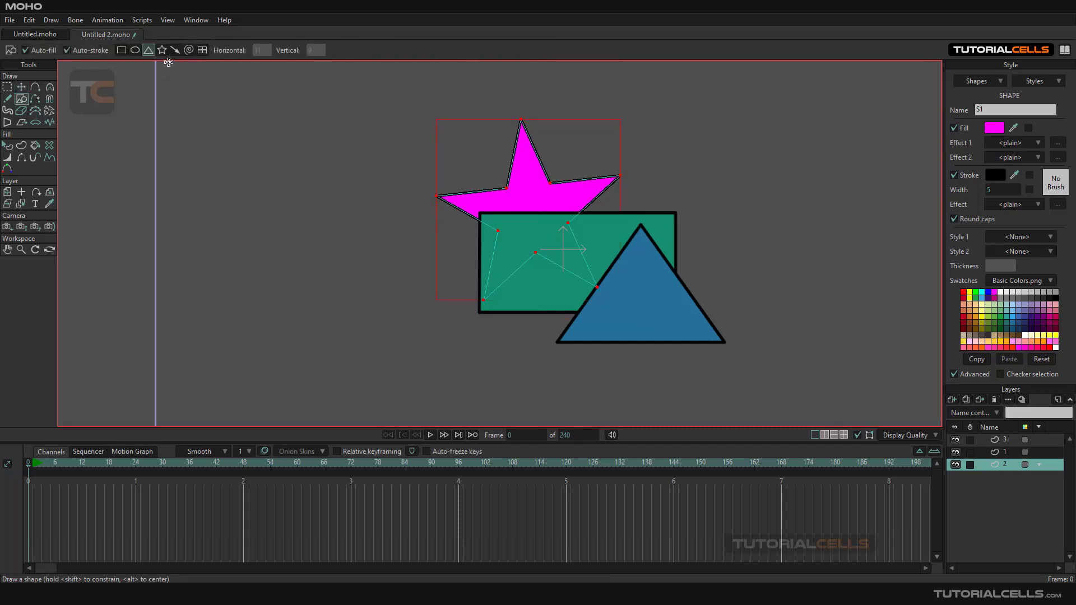
{"action": "left_click", "coordinate": [135, 51]}
{"action": "left_click_drag", "start_coordinate": [370, 139], "coordinate": [429, 329]}
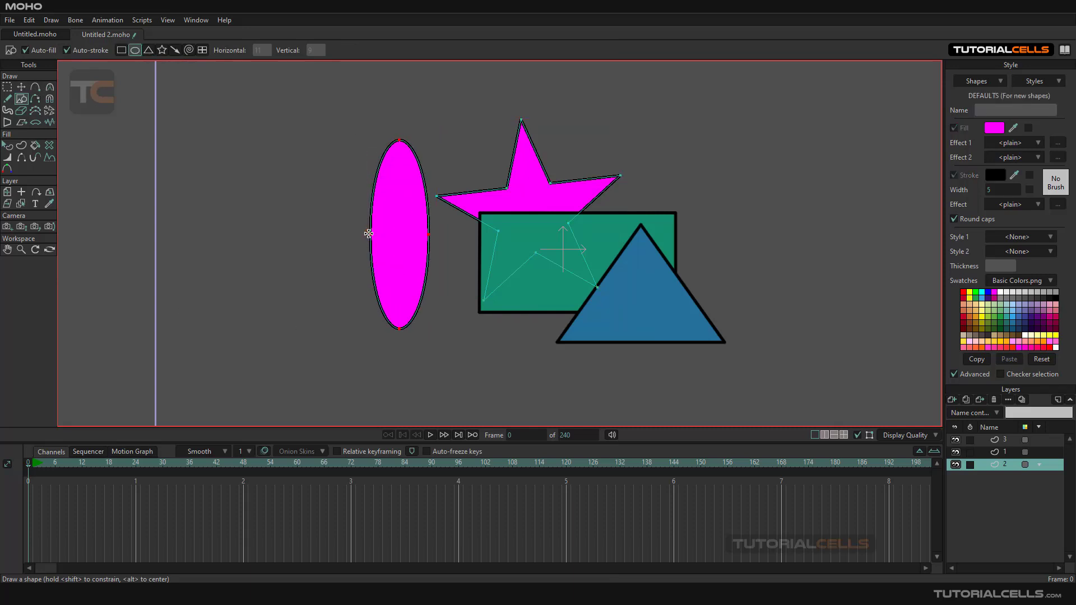
{"action": "left_click", "coordinate": [21, 88]}
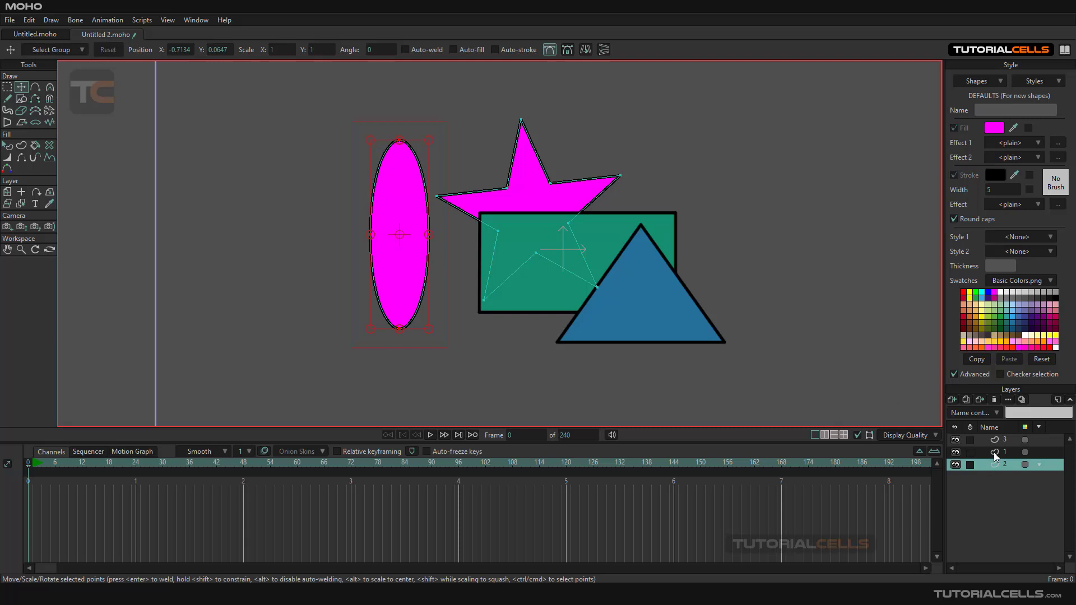
Step: Move the whole of layer 2, with its ellipse and star, right and slightly up to about X 0.22, Y 0.05
{"action": "scroll", "coordinate": [558, 260], "scroll_direction": "down", "scroll_amount": 1}
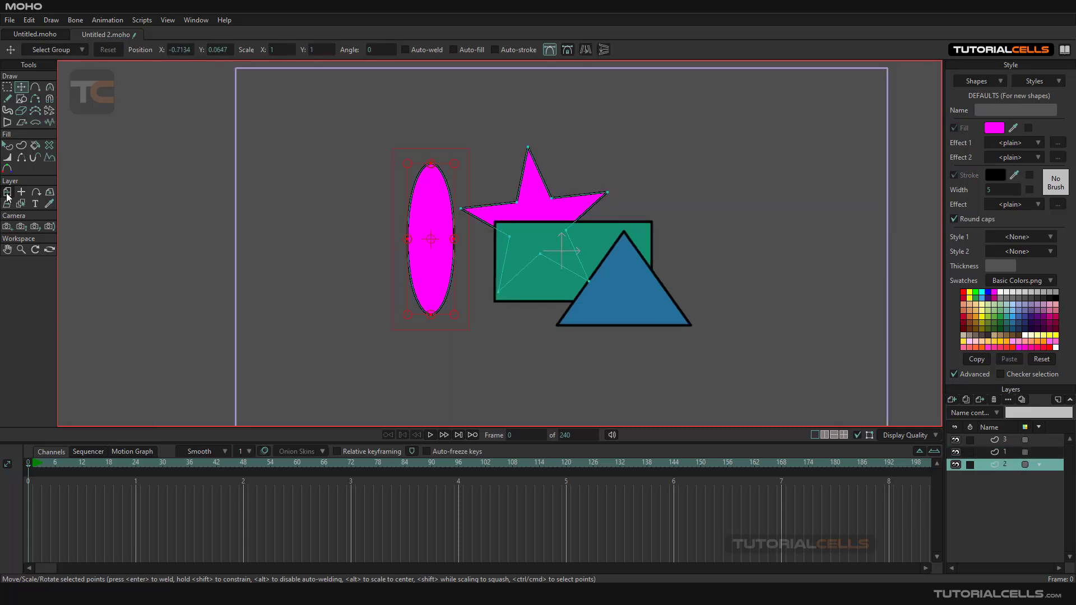
{"action": "left_click", "coordinate": [8, 196]}
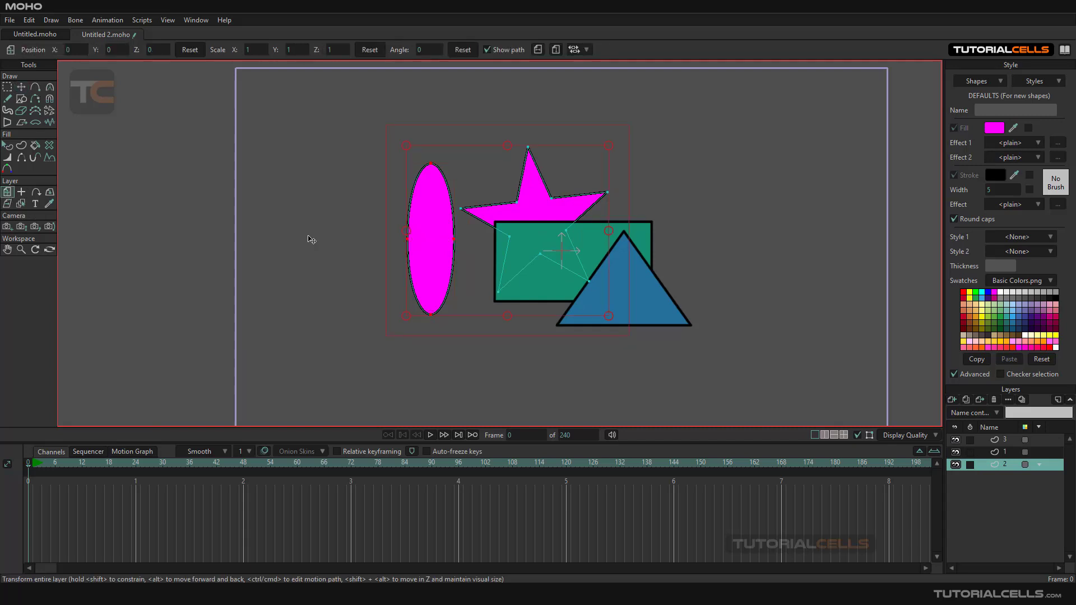
{"action": "left_click_drag", "start_coordinate": [313, 240], "coordinate": [365, 230]}
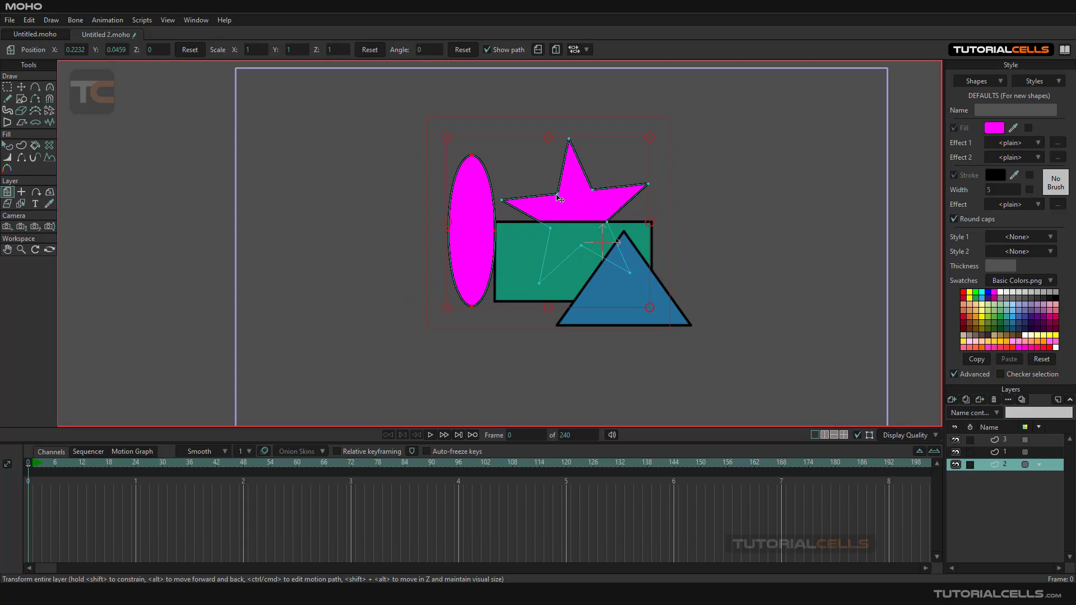
Step: Reorder the layers by placing layer 3 between layers 1 and 2, so the triangle sits behind the rectangle
{"action": "left_click", "coordinate": [1003, 452]}
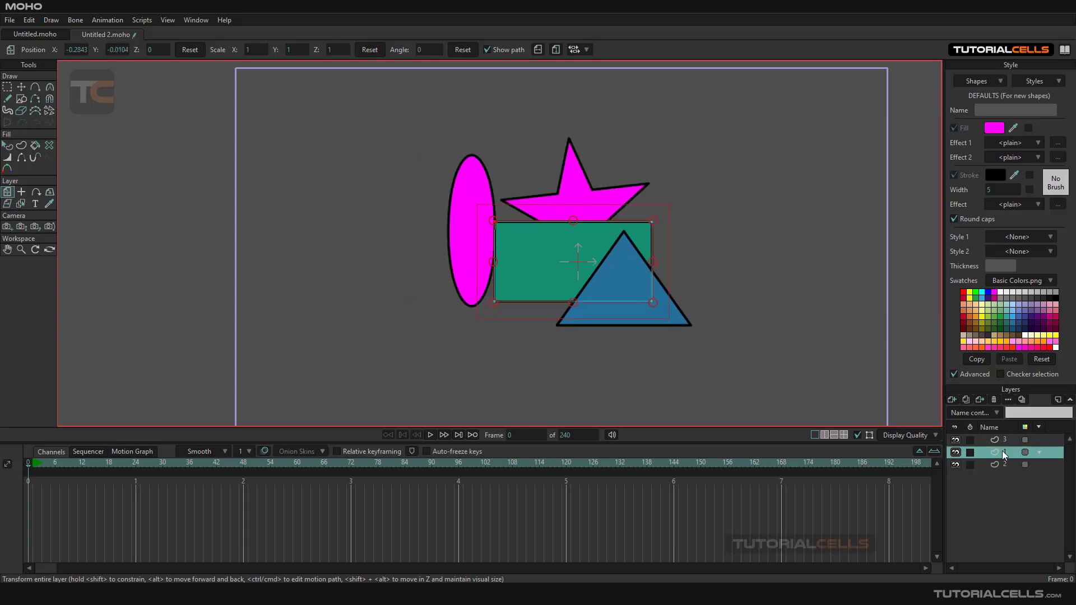
{"action": "left_click", "coordinate": [1000, 442]}
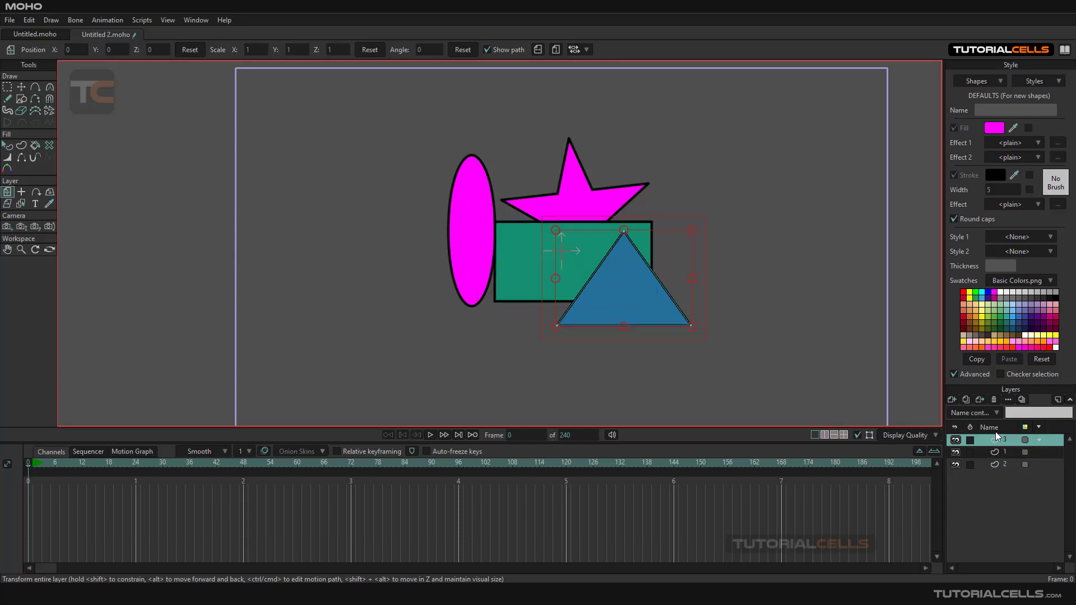
{"action": "left_click_drag", "start_coordinate": [996, 463], "coordinate": [996, 460]}
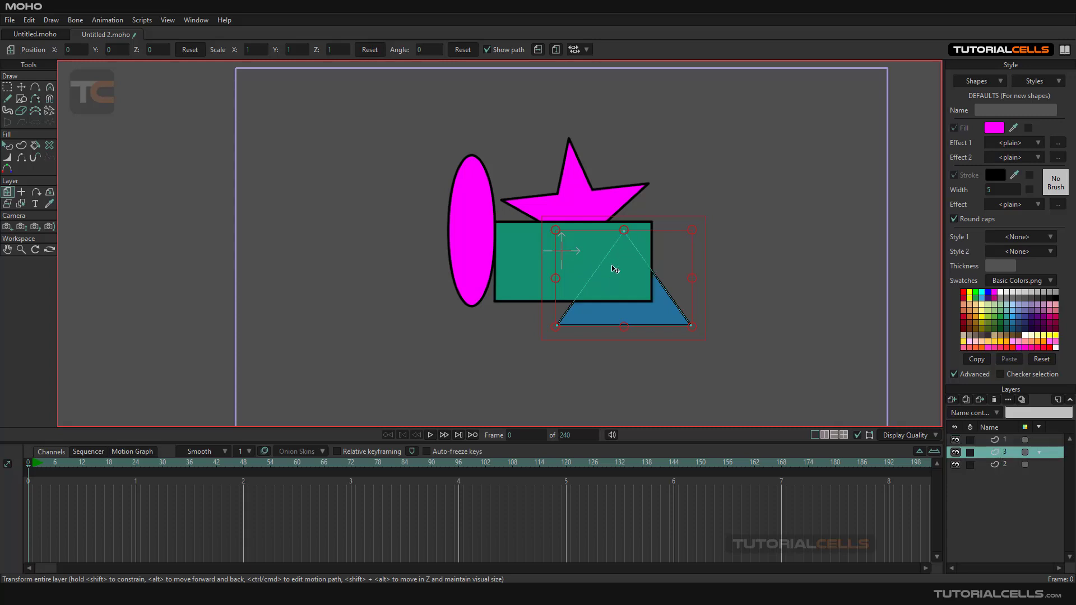
Step: Delete layers 3 and 2, keeping only layer 1 with the rectangle
{"action": "scroll", "coordinate": [613, 271], "scroll_direction": "up", "scroll_amount": 1}
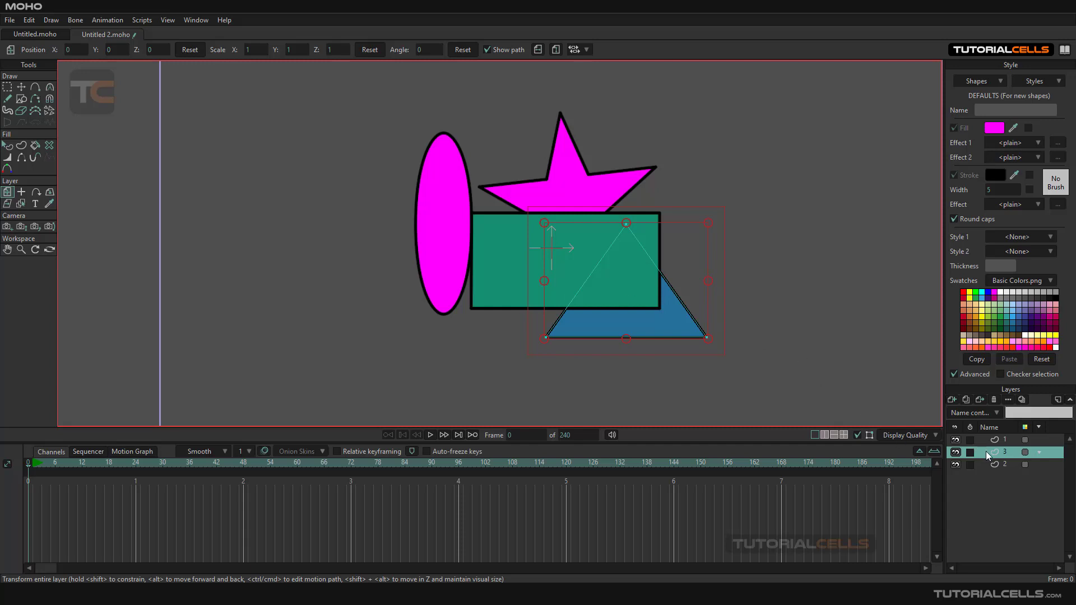
{"action": "left_click", "coordinate": [994, 400]}
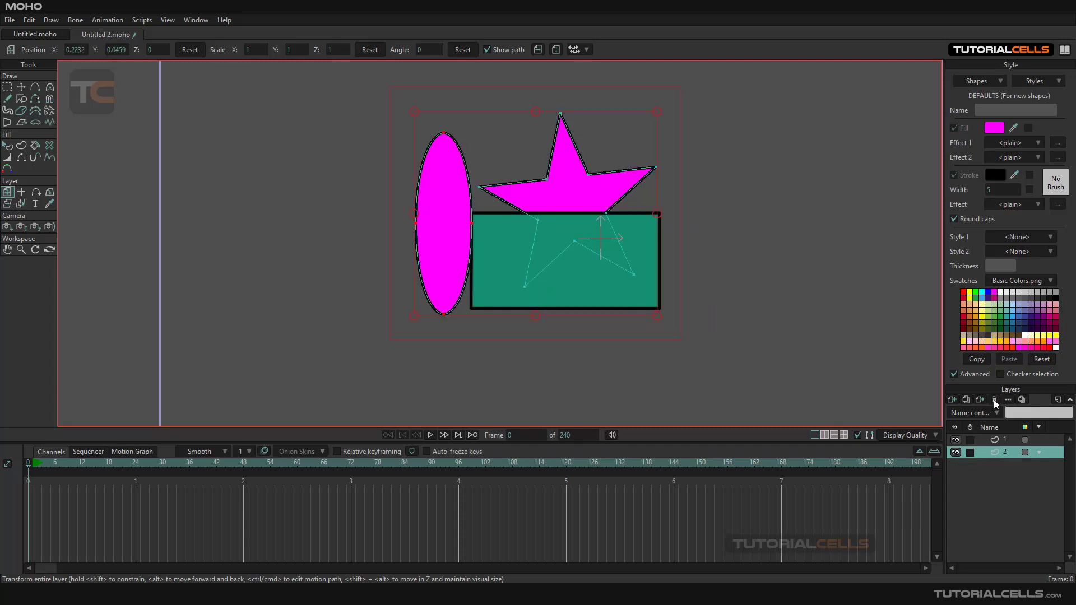
{"action": "left_click", "coordinate": [993, 400]}
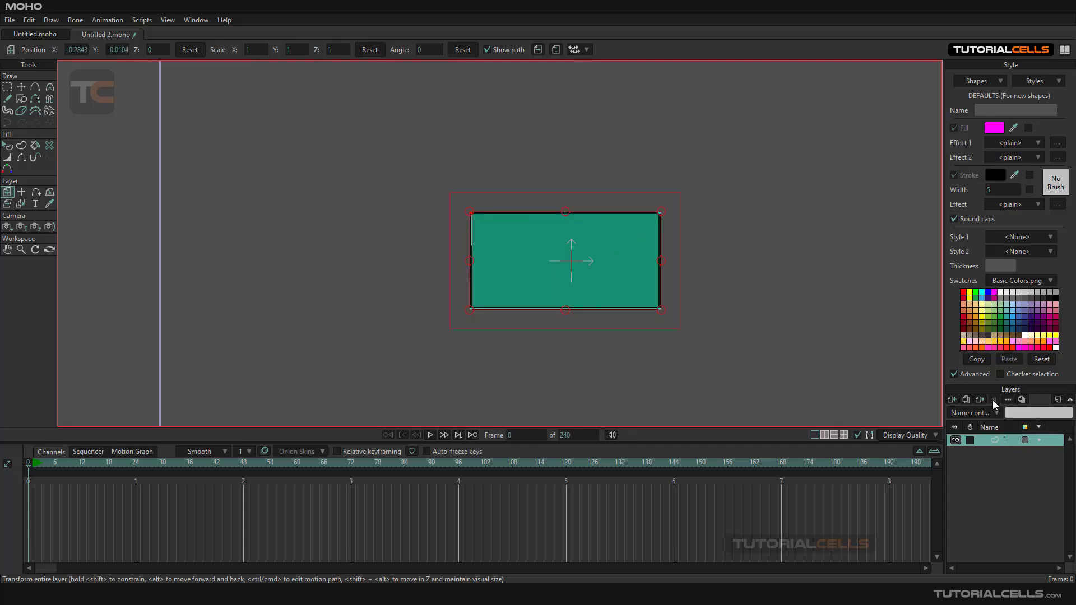
Step: Move layer 1 slightly to the left, to about X -0.34, Y 0
{"action": "scroll", "coordinate": [633, 302], "scroll_direction": "down", "scroll_amount": 5}
{"action": "scroll", "coordinate": [616, 277], "scroll_direction": "up", "scroll_amount": 3}
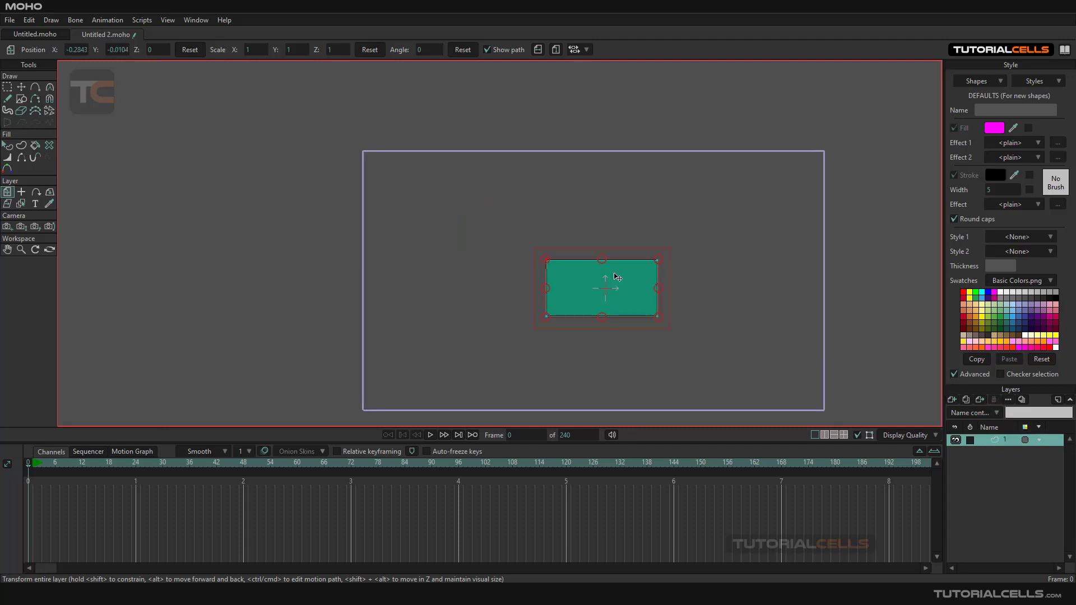
{"action": "mouse_move", "coordinate": [618, 282]}
{"action": "left_mouse_down"}
{"action": "mouse_move", "coordinate": [520, 232]}
{"action": "mouse_move", "coordinate": [621, 297]}
{"action": "mouse_move", "coordinate": [613, 286]}
{"action": "left_mouse_up"}
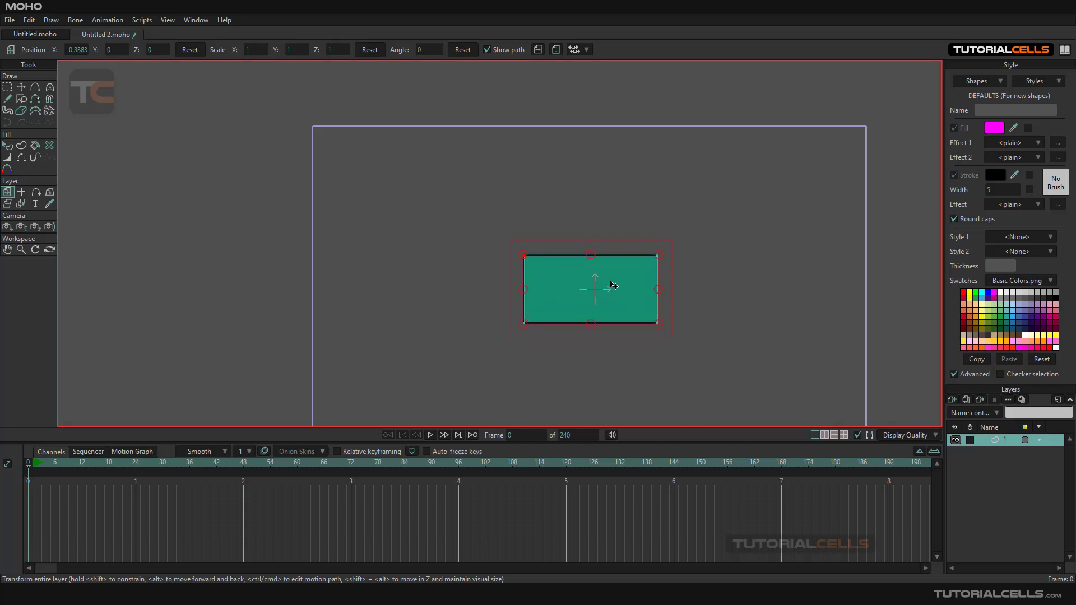
Step: Draw a tall magenta ellipse across the middle of the green rectangle on layer 1
{"action": "scroll", "coordinate": [614, 285], "scroll_direction": "up", "scroll_amount": 2}
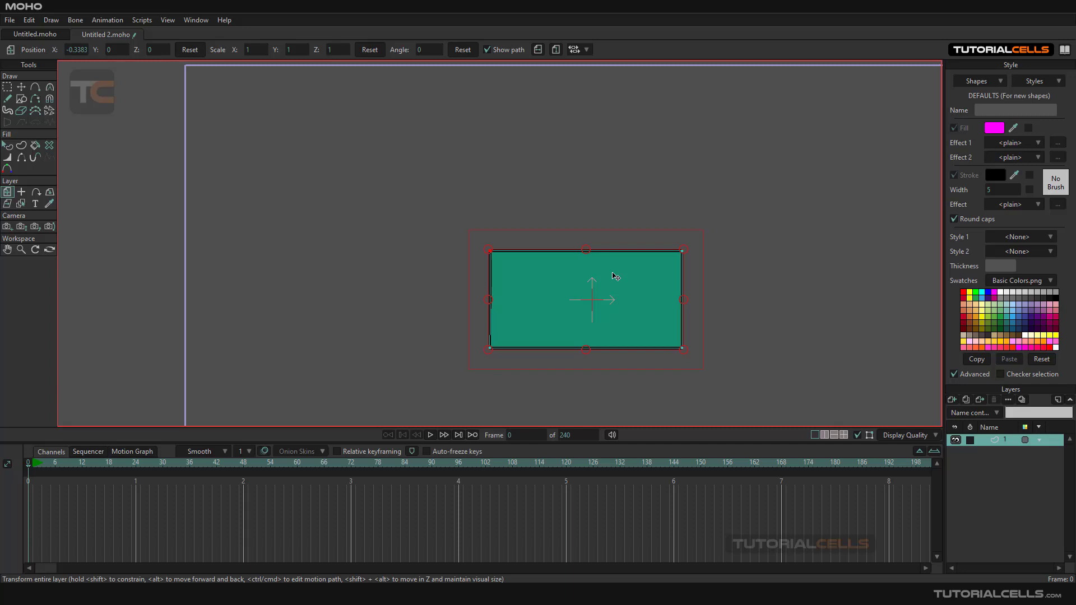
{"action": "left_click", "coordinate": [21, 98]}
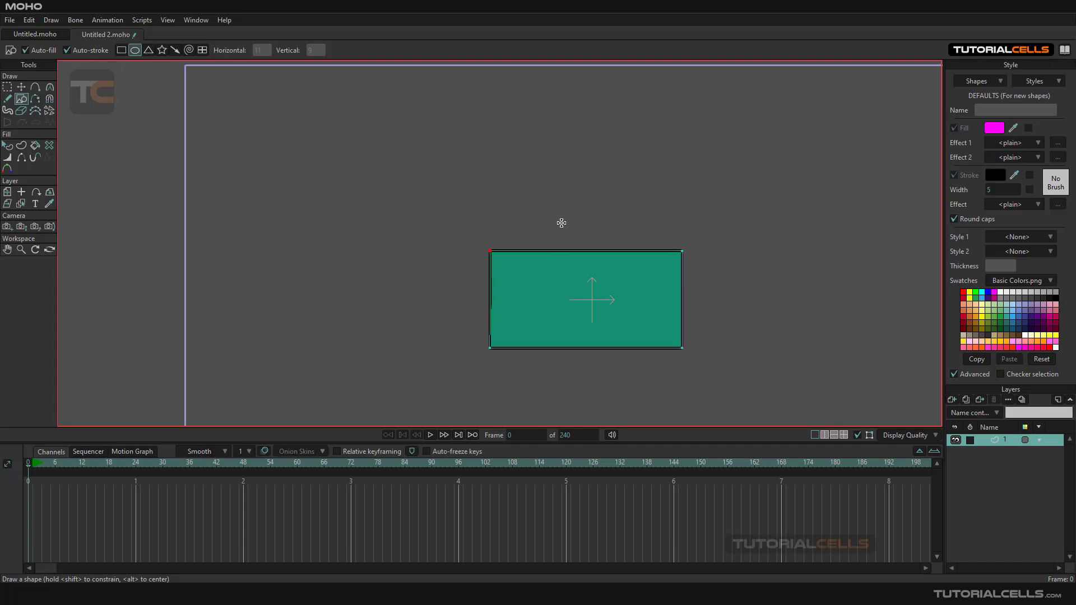
{"action": "left_click_drag", "start_coordinate": [552, 202], "coordinate": [645, 406]}
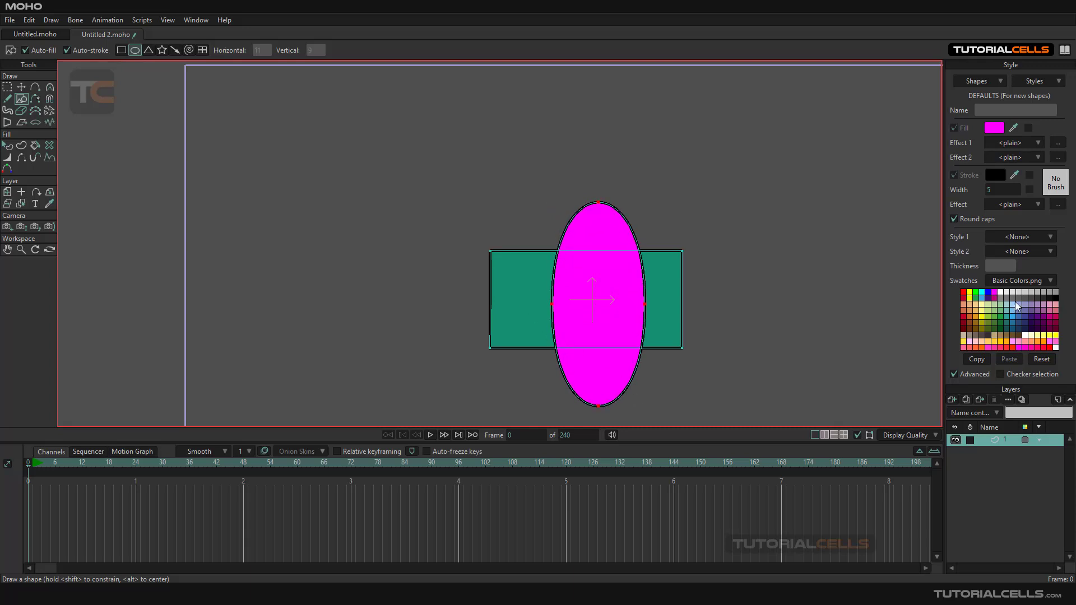
Step: Set the default fill to bright yellow and draw a star over the ellipse and rectangle on layer 1
{"action": "left_click", "coordinate": [1013, 334]}
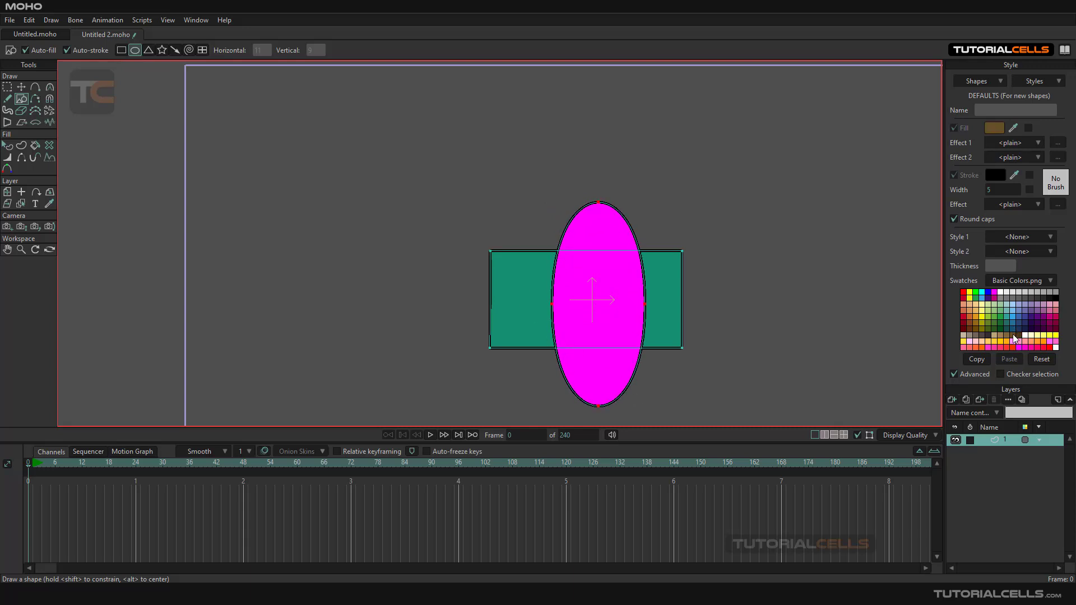
{"action": "left_click", "coordinate": [1050, 335]}
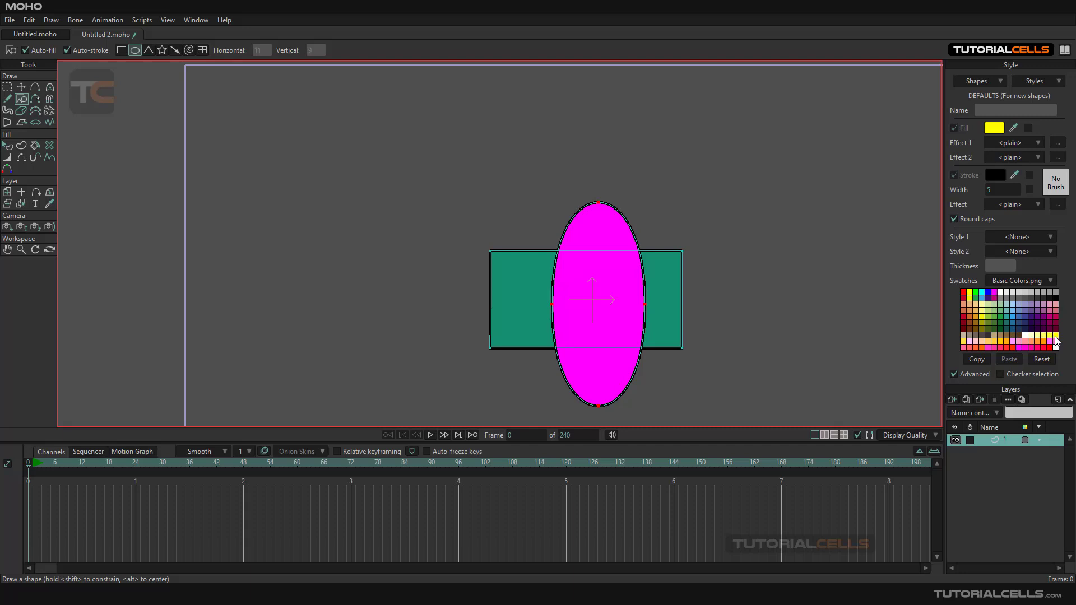
{"action": "left_click", "coordinate": [162, 49]}
{"action": "left_click_drag", "start_coordinate": [582, 289], "coordinate": [666, 239]}
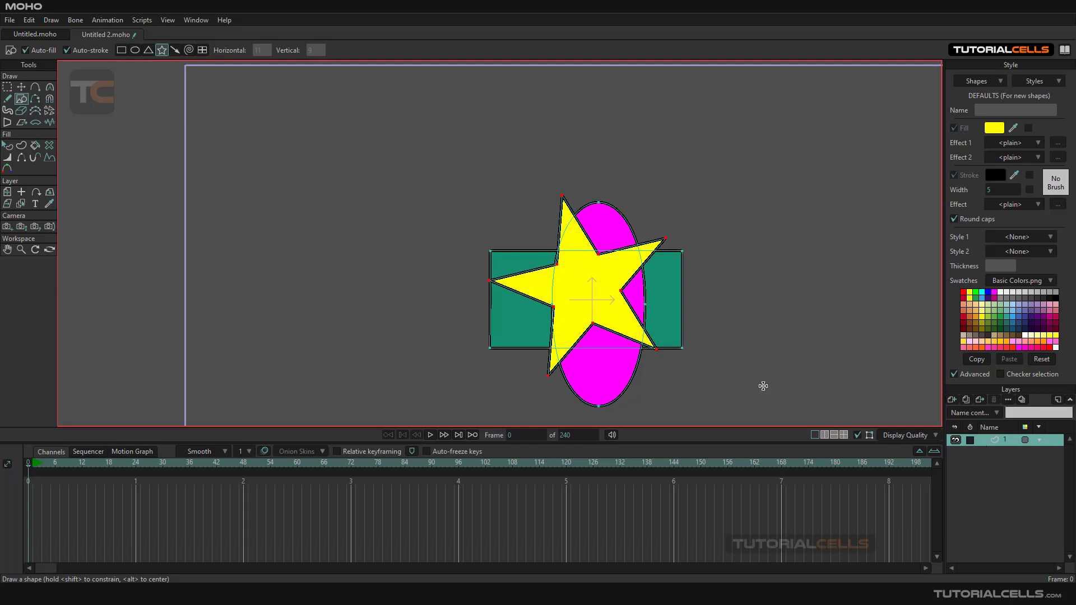
Step: Shift the magenta ellipse slightly up and left and reposition the yellow star over it, then clear the selection
{"action": "left_click", "coordinate": [422, 226]}
{"action": "key", "text": "ctrl+z"}
{"action": "left_click", "coordinate": [23, 88]}
{"action": "left_click_drag", "start_coordinate": [609, 294], "coordinate": [446, 254]}
{"action": "left_click", "coordinate": [595, 285]}
{"action": "left_click_drag", "start_coordinate": [595, 285], "coordinate": [584, 278]}
{"action": "left_click", "coordinate": [425, 256]}
{"action": "left_click_drag", "start_coordinate": [425, 255], "coordinate": [594, 308]}
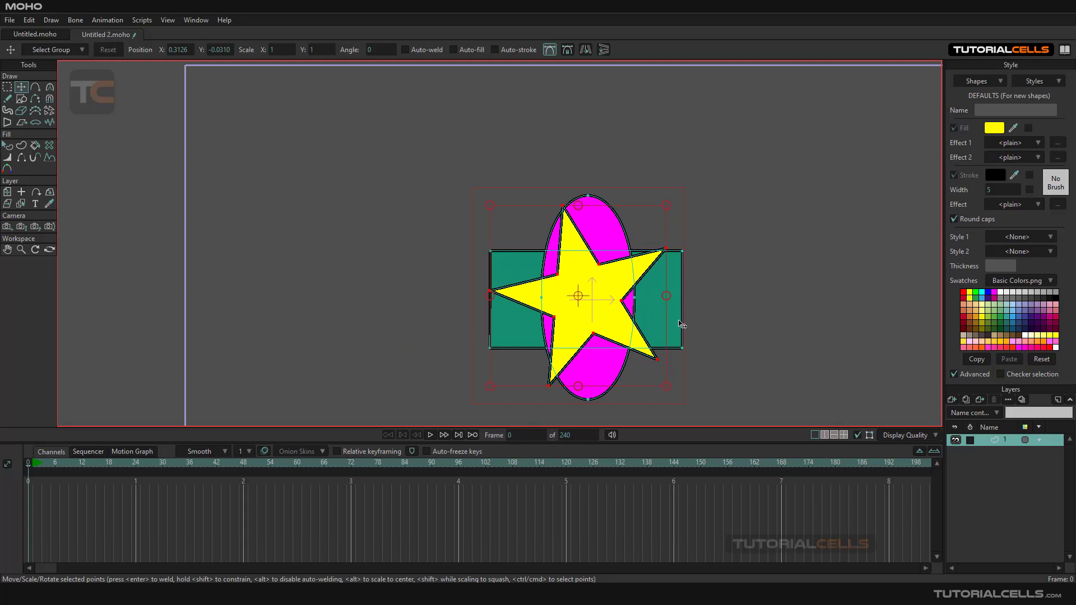
{"action": "left_click", "coordinate": [721, 329]}
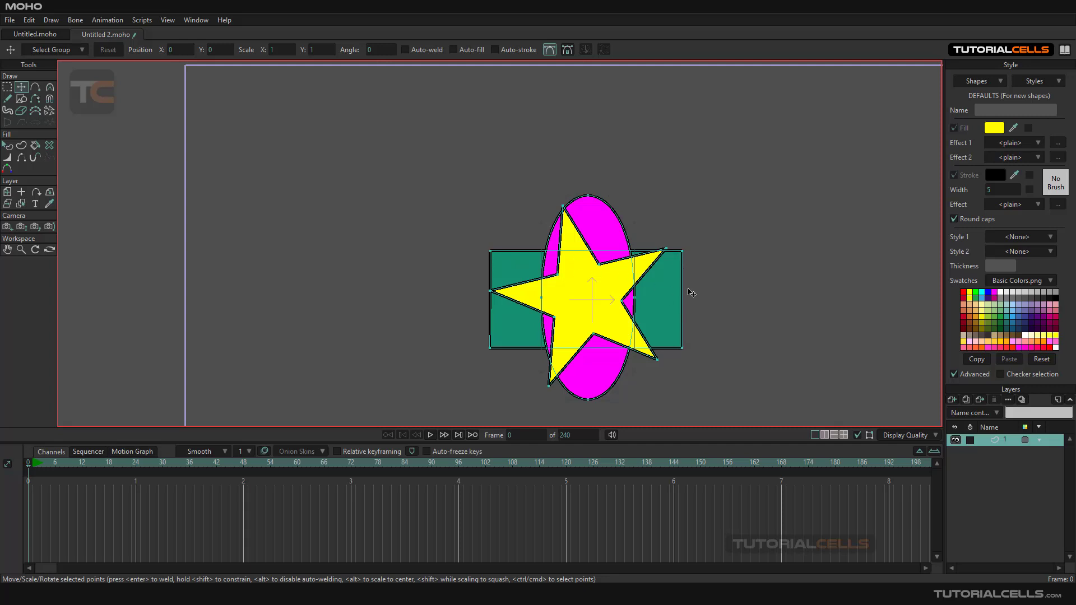
Step: Select the green rectangle and alternately bring it in front of the star and ellipse and send it behind them, ending at the back
{"action": "left_click", "coordinate": [6, 151]}
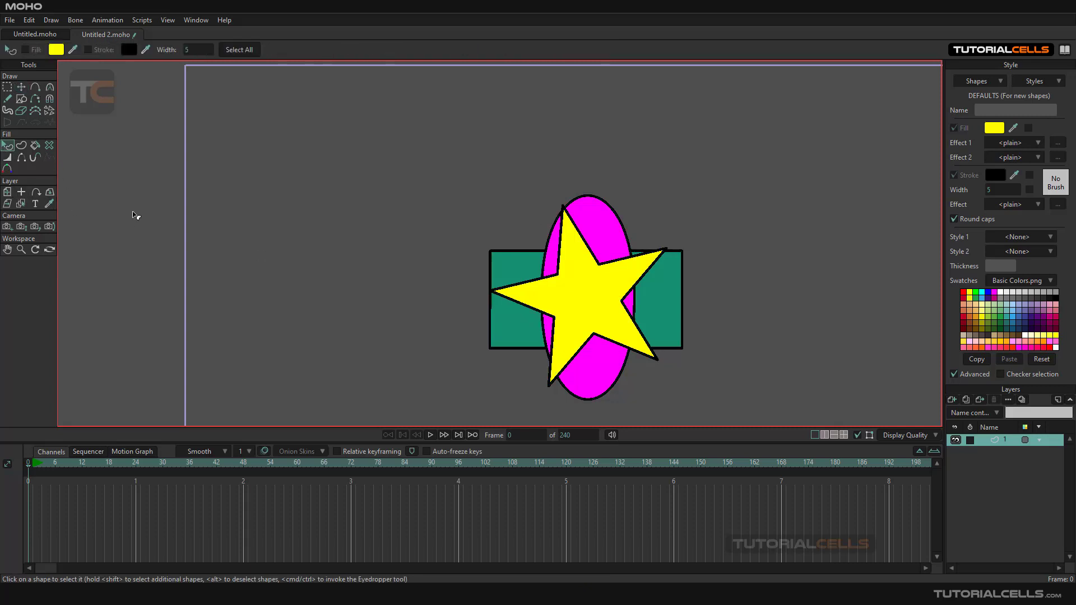
{"action": "left_click", "coordinate": [525, 343]}
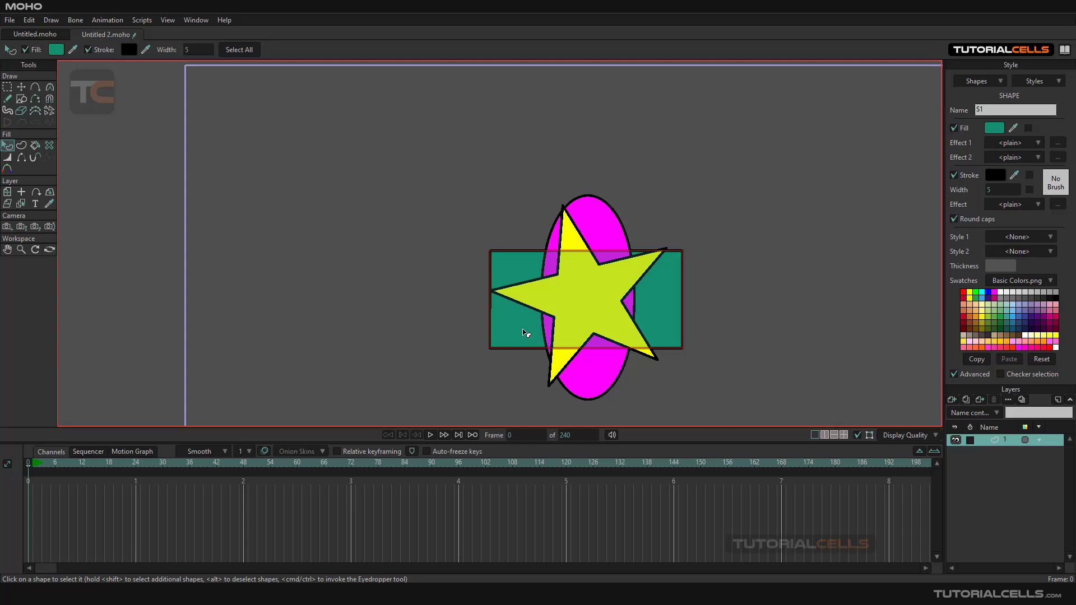
{"action": "key", "text": "shift+Up"}
{"action": "key", "text": "shift+Down"}
{"action": "key", "text": "shift+Up"}
{"action": "key", "text": "shift+Down"}
{"action": "key", "text": "shift+Up"}
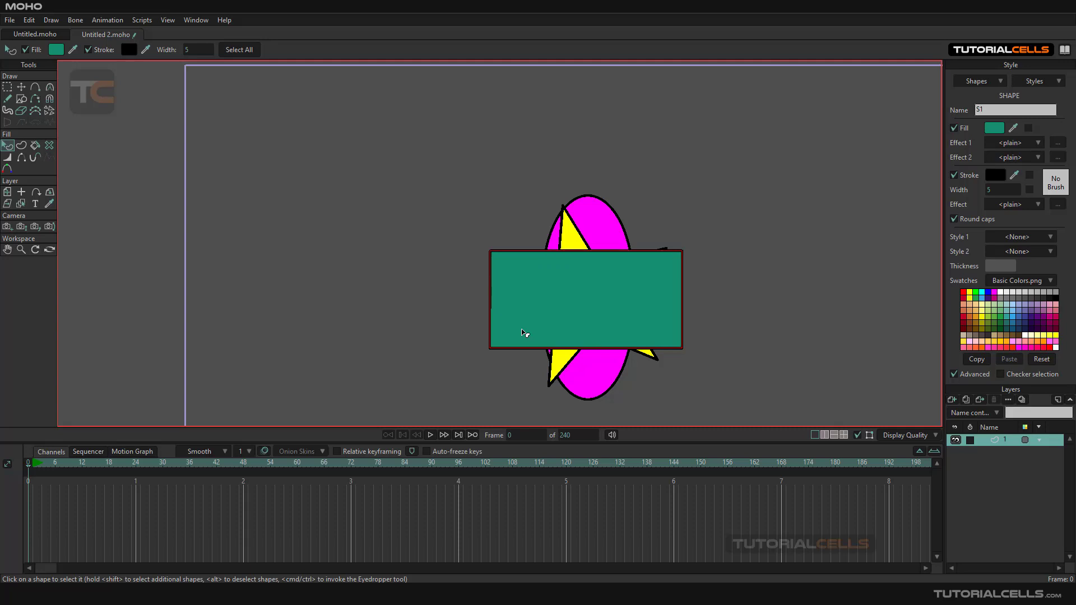
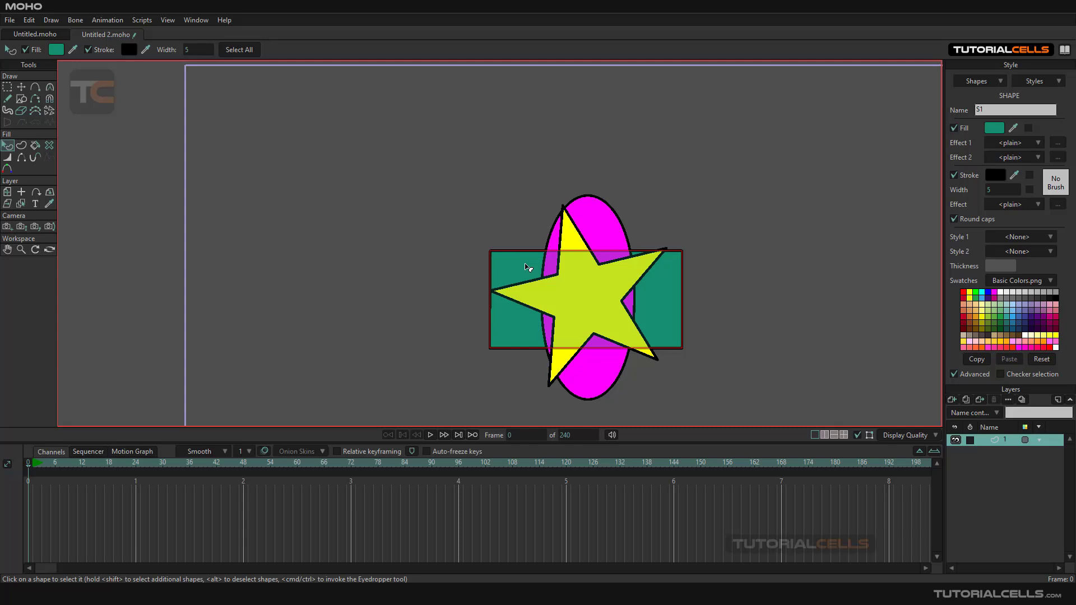
{"action": "key", "text": "Up"}
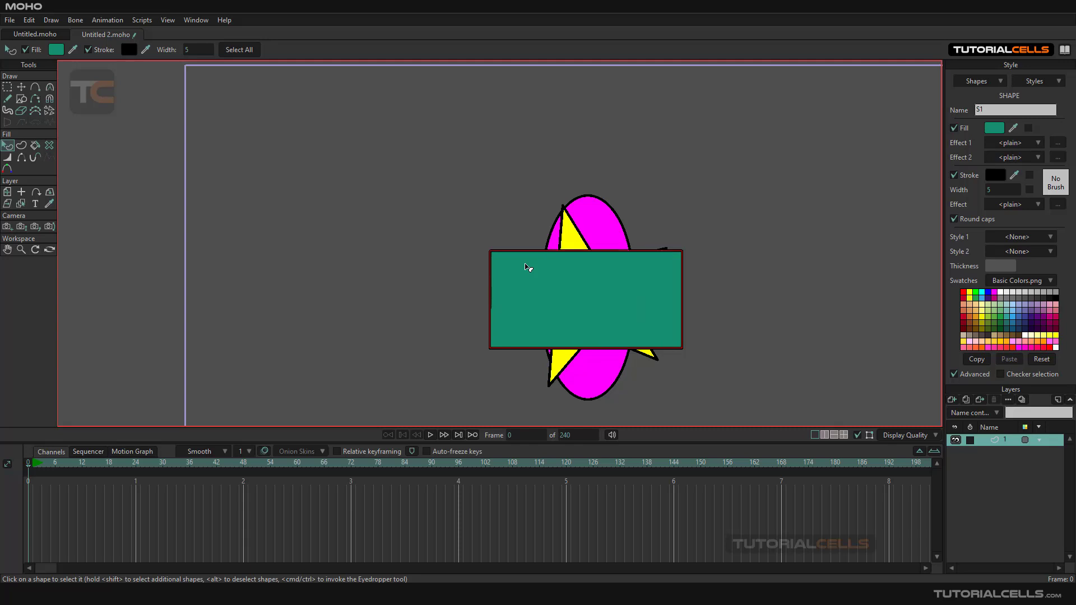
{"action": "key", "text": "Down"}
{"action": "key", "text": "Up"}
{"action": "key", "text": "Down"}
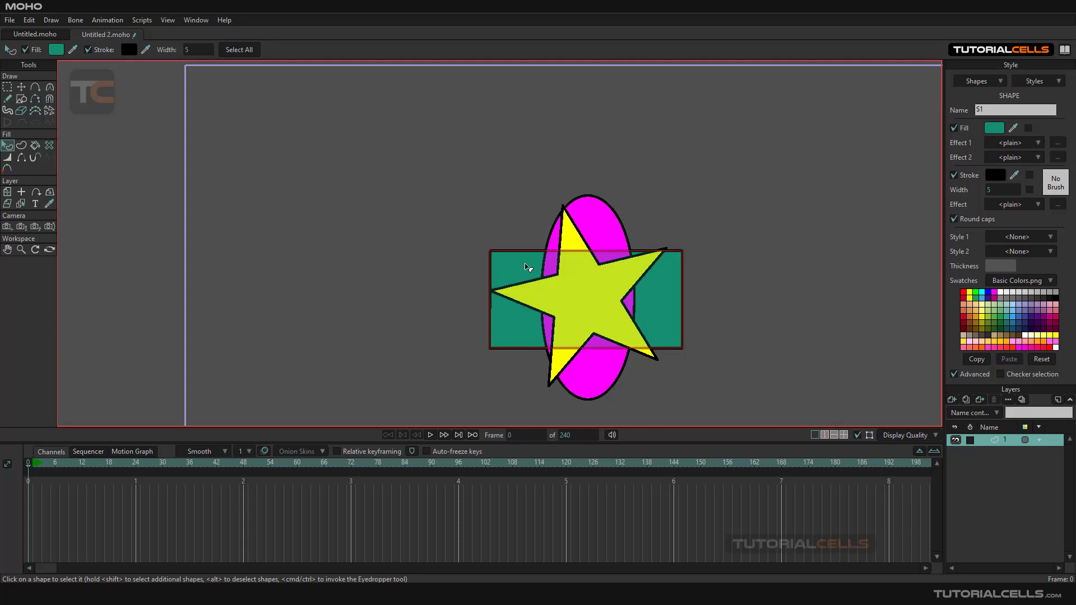
{"action": "key", "text": "Up"}
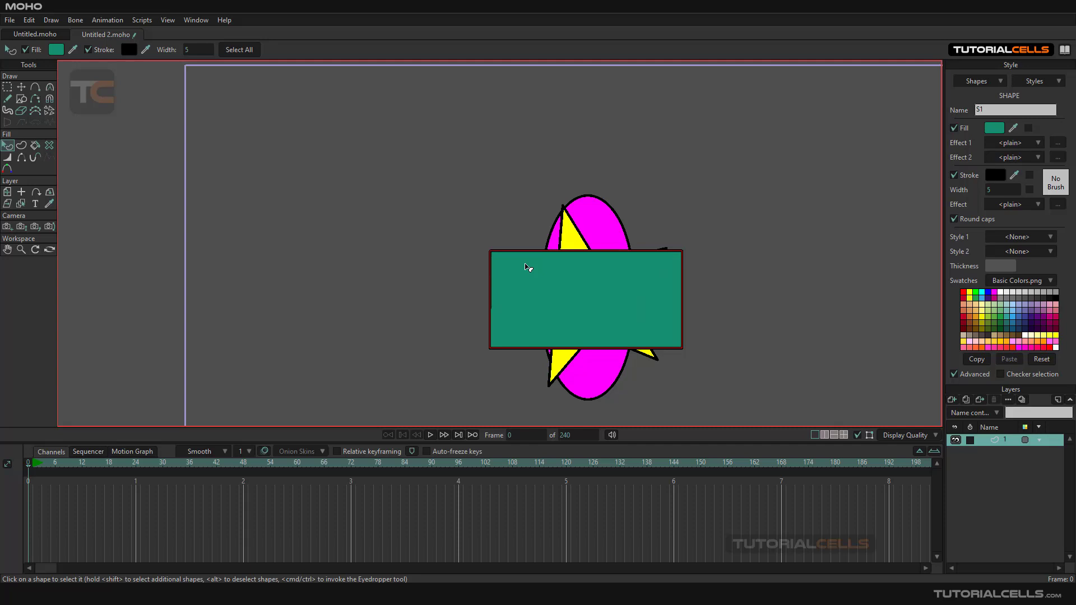
{"action": "key", "text": "Down"}
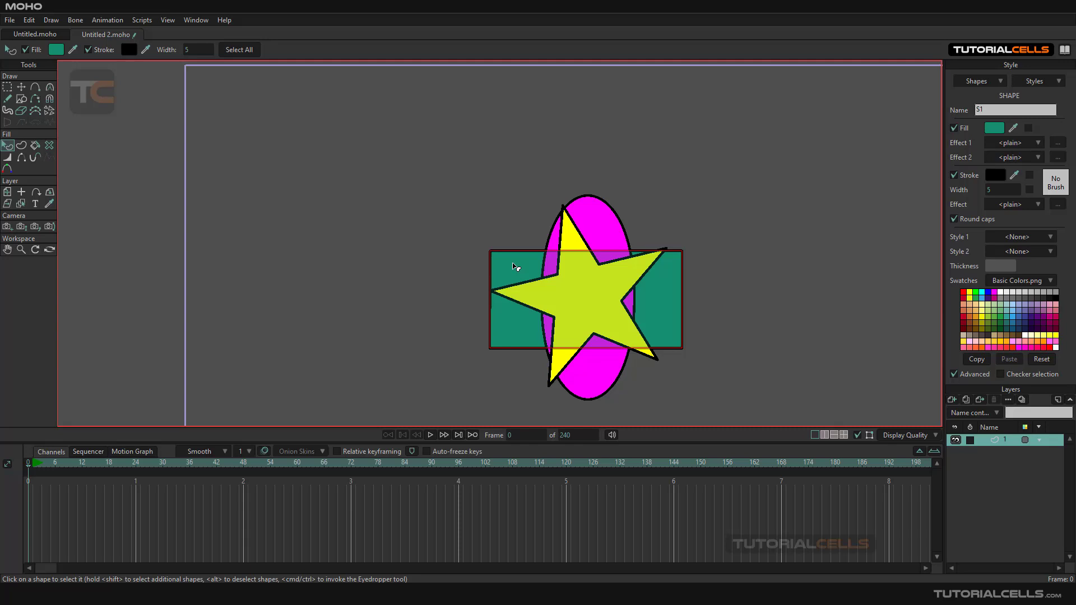
{"action": "key", "text": "shift+Up"}
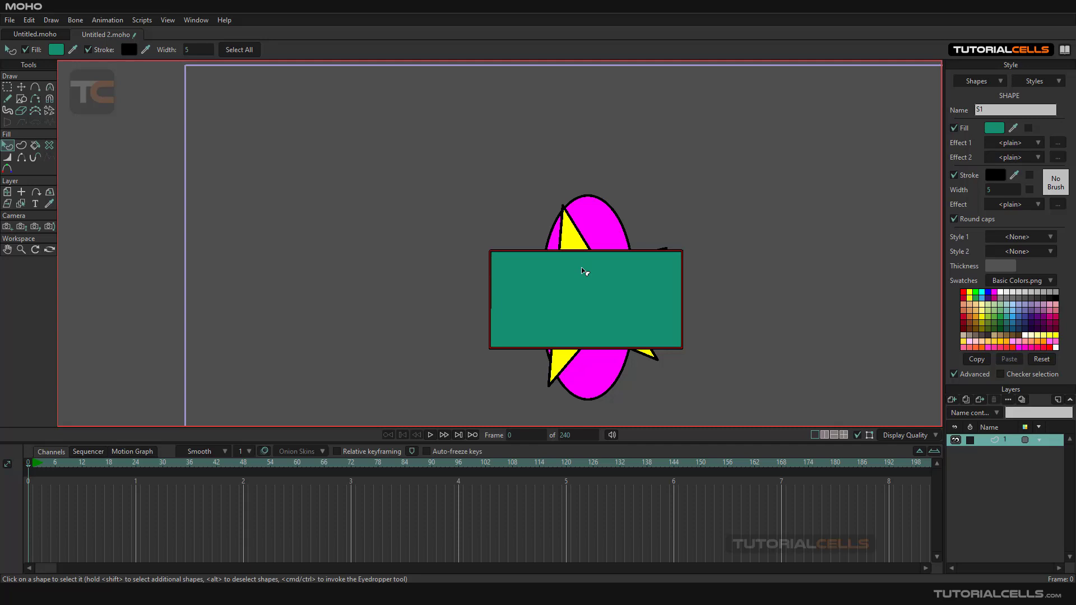
{"action": "key", "text": "shift+Down"}
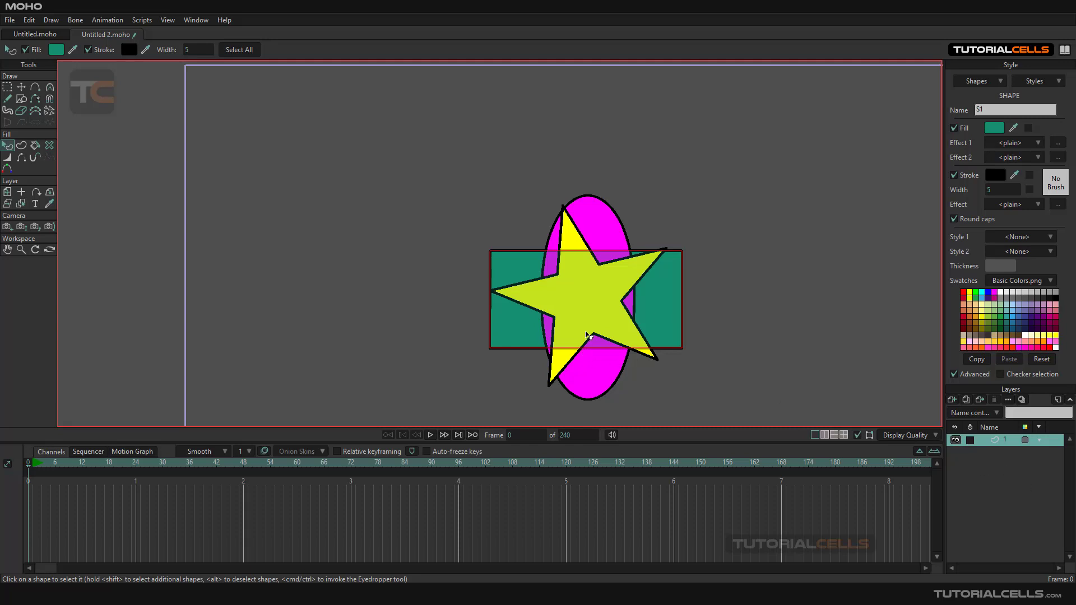
Step: Select the star shape and try several fill swatches on it, including pale cream, finishing with bright yellow
{"action": "scroll", "coordinate": [587, 335], "scroll_direction": "up", "scroll_amount": 5}
{"action": "scroll", "coordinate": [569, 277], "scroll_direction": "down", "scroll_amount": 4}
{"action": "scroll", "coordinate": [570, 277], "scroll_direction": "up", "scroll_amount": 2}
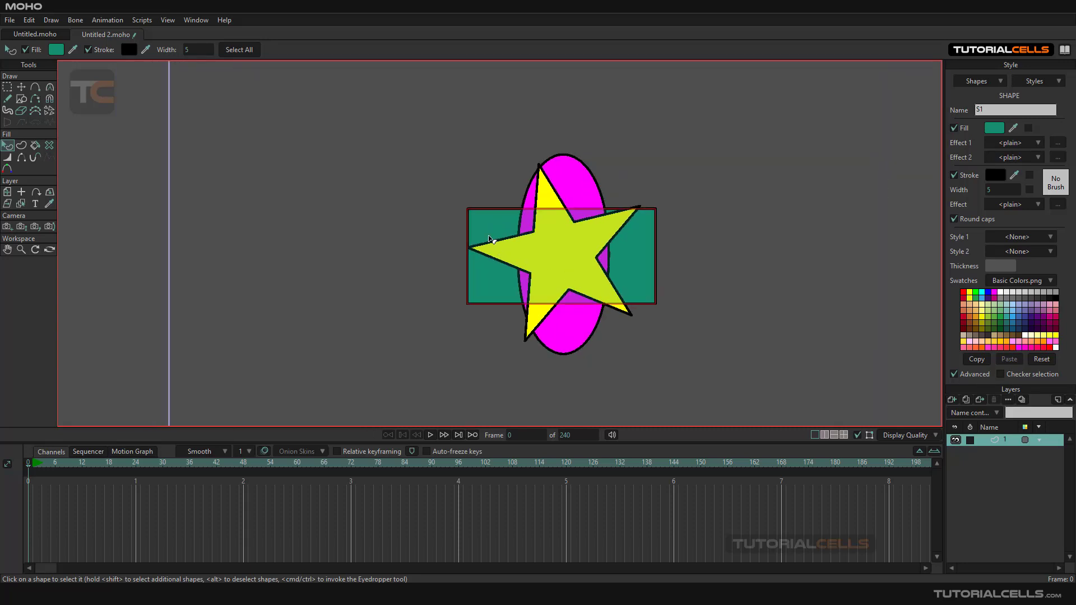
{"action": "left_click", "coordinate": [575, 184]}
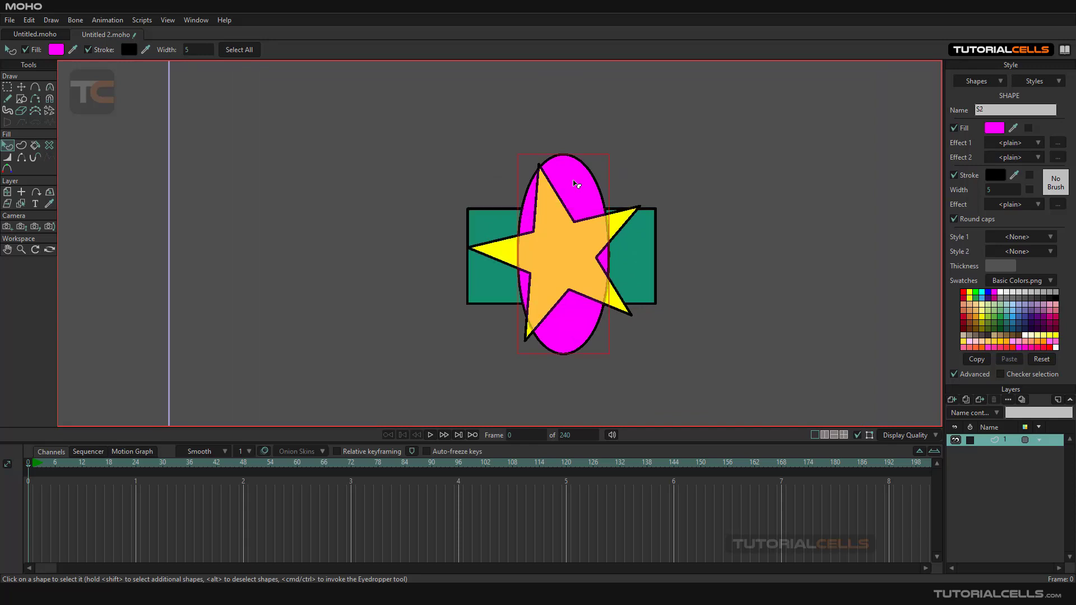
{"action": "left_click", "coordinate": [562, 234]}
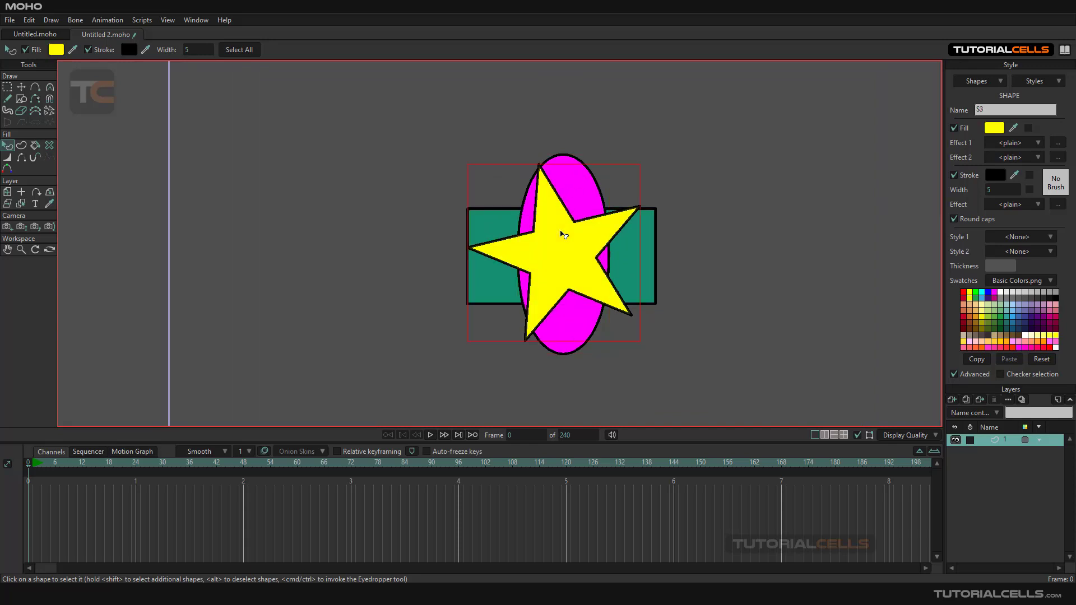
{"action": "left_click", "coordinate": [1006, 318]}
{"action": "left_click", "coordinate": [1024, 313]}
{"action": "left_click", "coordinate": [1027, 324]}
{"action": "left_click", "coordinate": [1028, 335]}
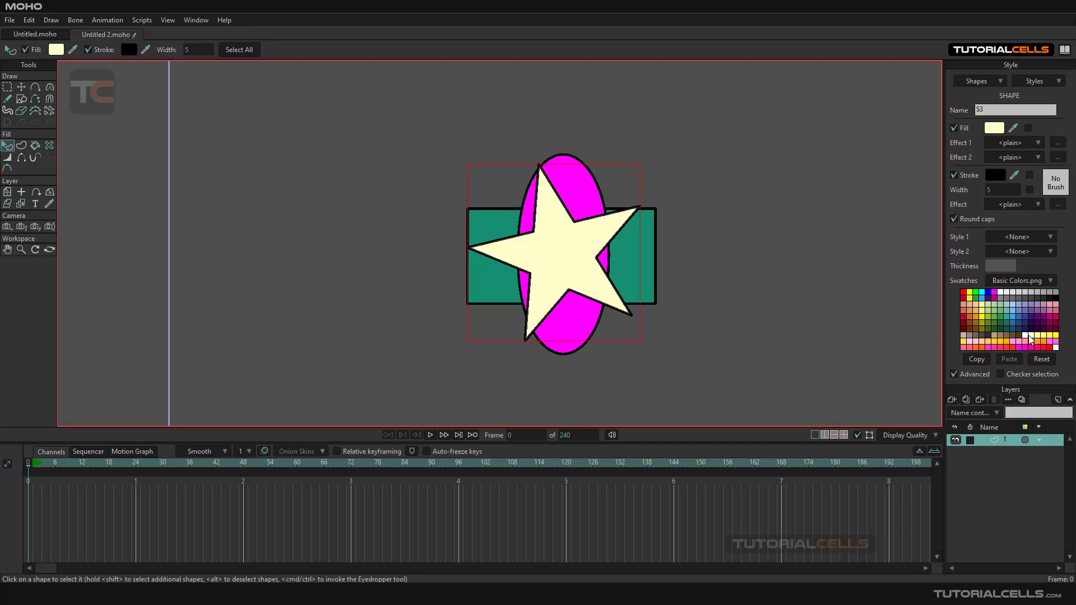
{"action": "left_click", "coordinate": [1056, 337]}
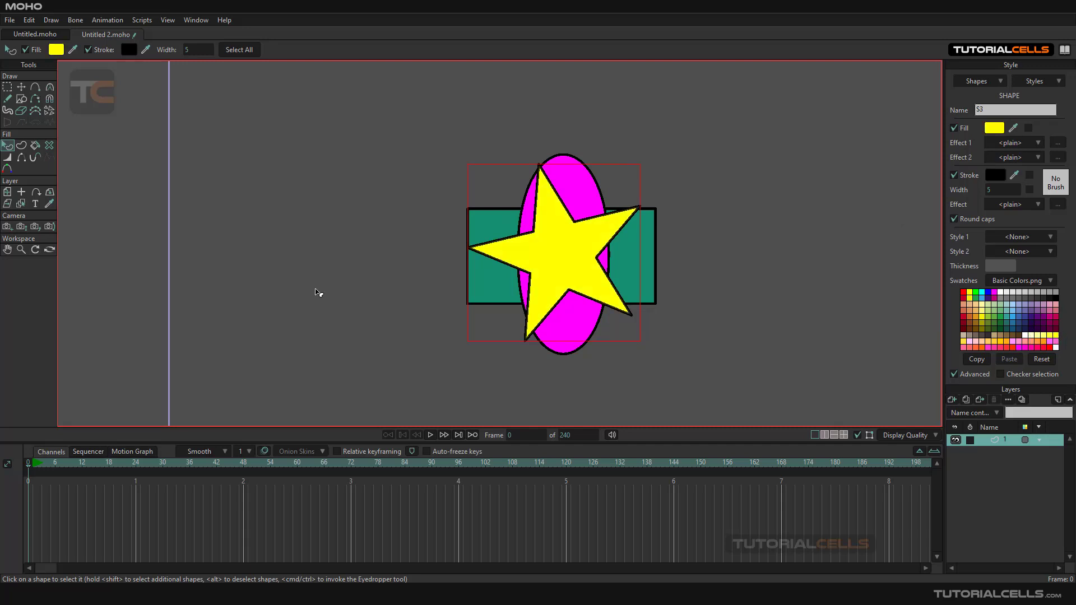